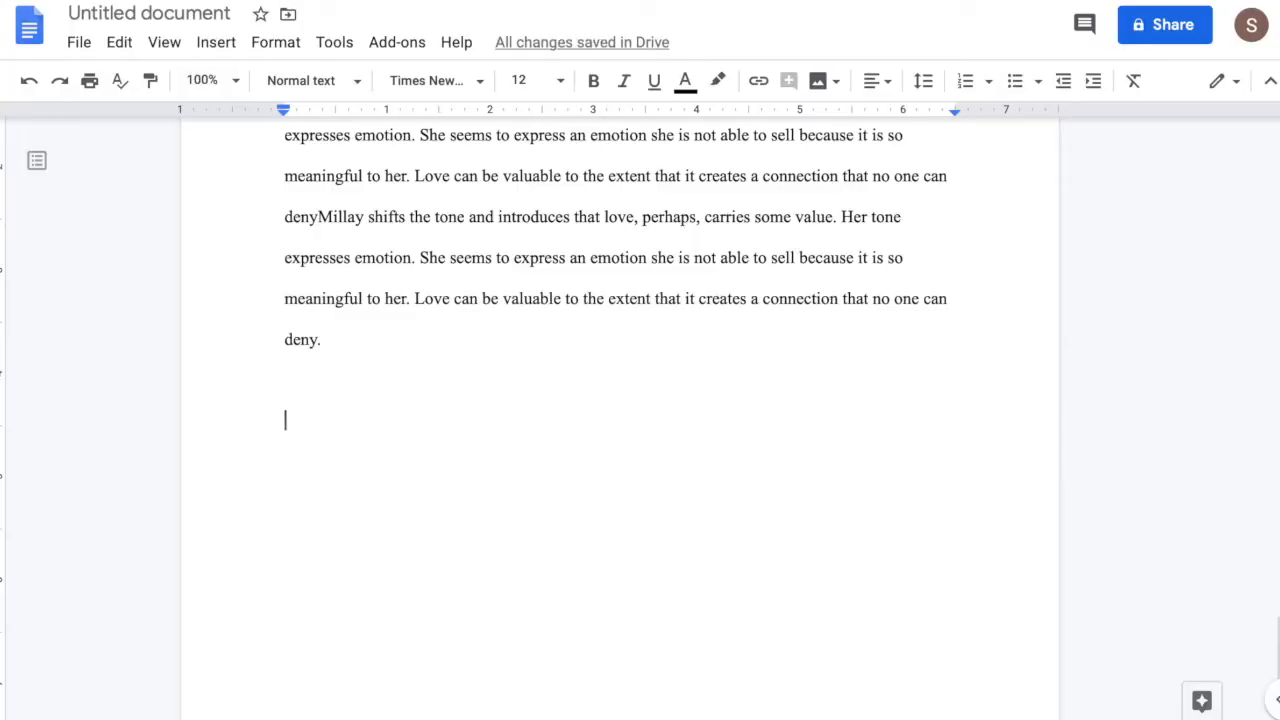
Add the heading "Works Cited" below the last paragraph and place the text cursor at the start of the heading
type("Works Cited")
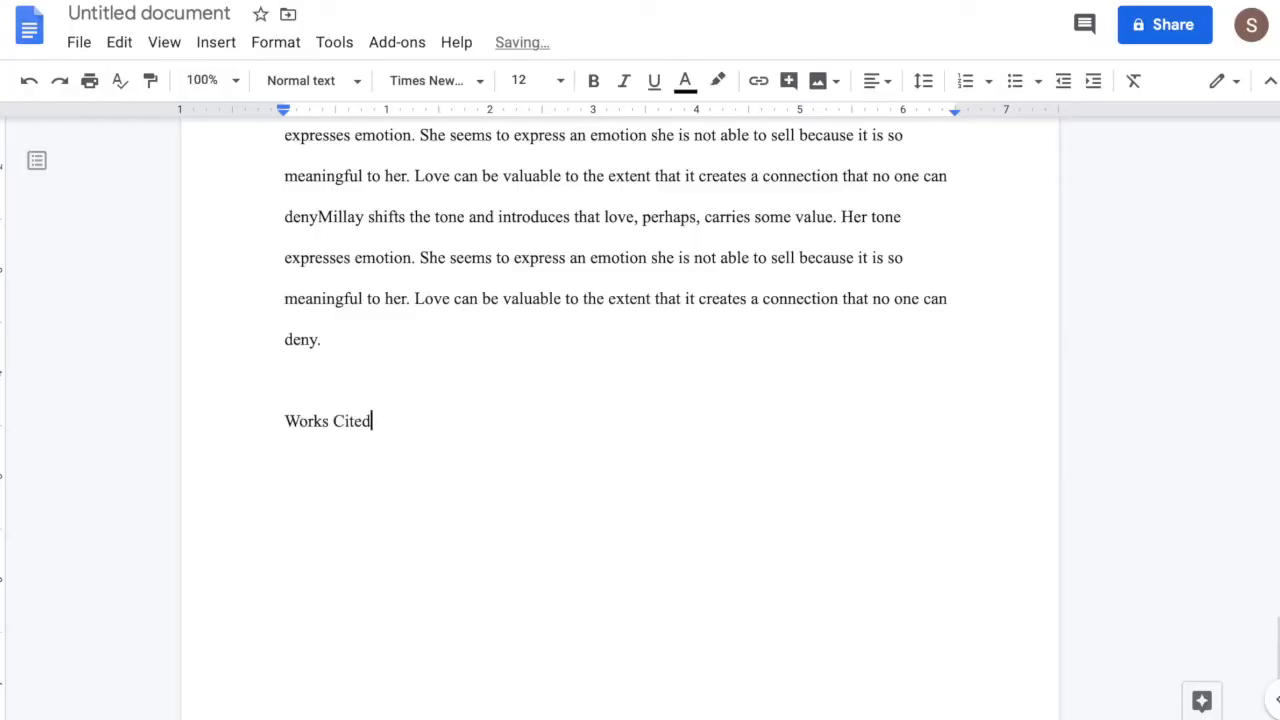
key("Left")
key("Left")
key("Left")
key("Left")
key("Left")
key("Left")
key("Left")
key("Left")
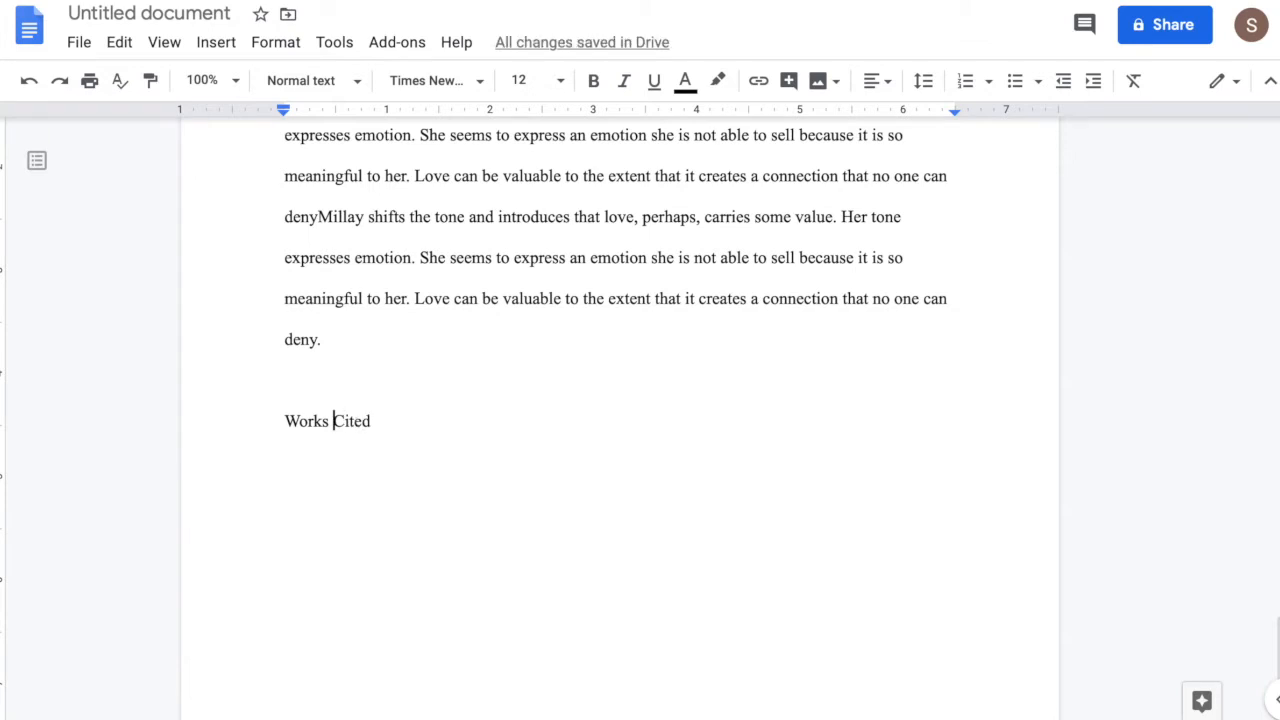
key("Left")
key("Left")
key("Left")
Try to push the Works Cited heading onto the following page by adding blank lines above it
key("Return")
key("Return")
key("Return")
key("Return")
key("Return")
key("Return")
key("Return")
key("Return")
key("Return")
key("Return")
key("Return")
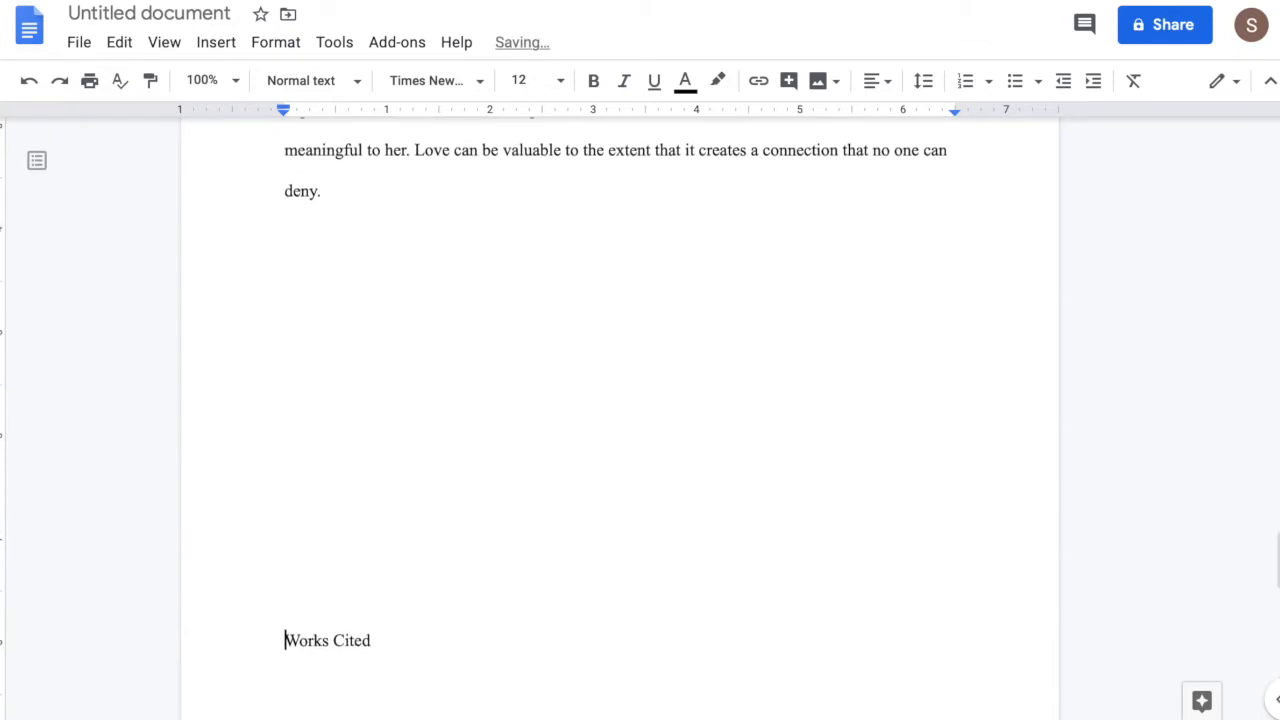
key("Return")
key("Return")
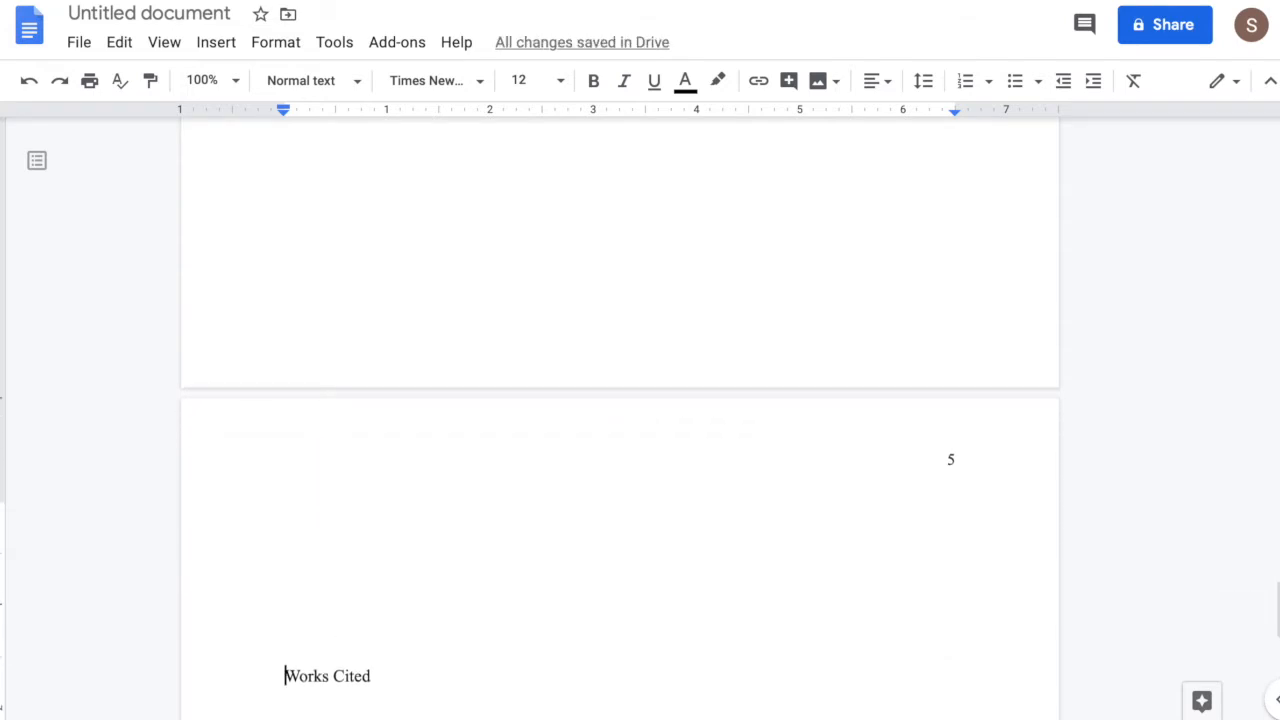
Remove the added blank lines so the Works Cited heading moves back below the last paragraph
key("BackSpace")
key("BackSpace")
key("BackSpace")
key("BackSpace")
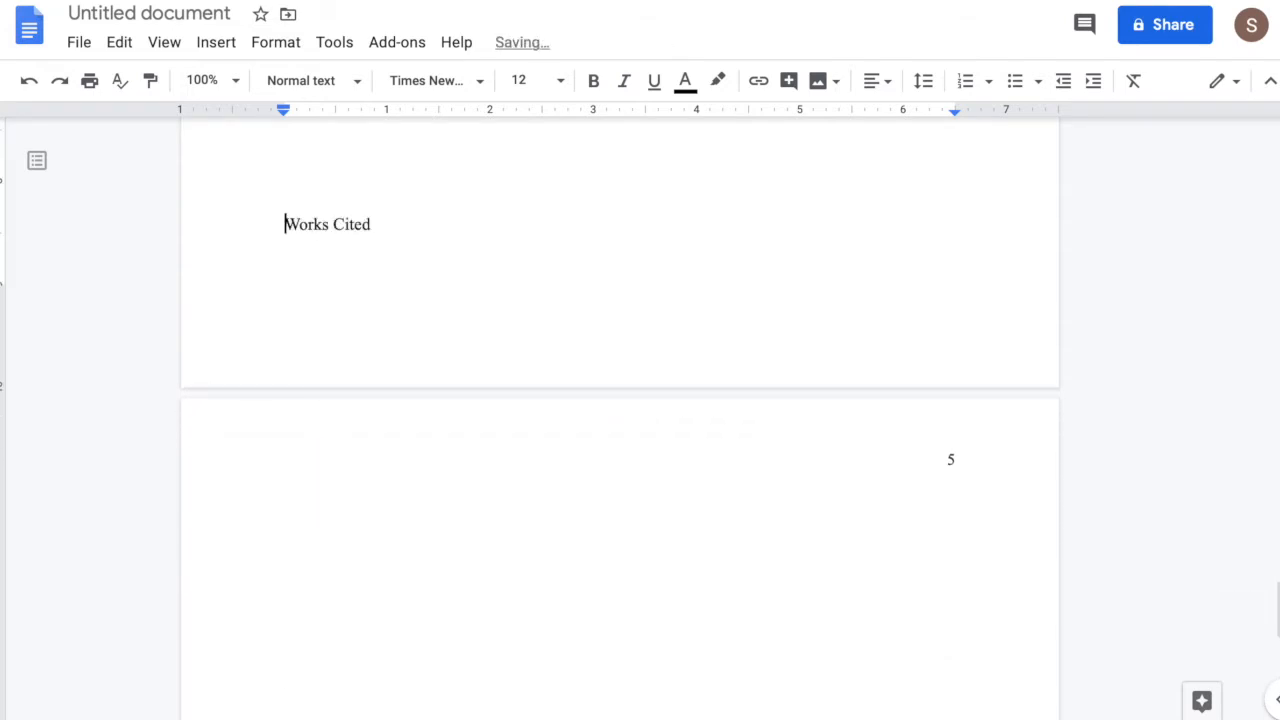
key("BackSpace")
key("BackSpace")
key("BackSpace")
key("BackSpace")
key("BackSpace")
key("BackSpace")
key("BackSpace")
key("BackSpace")
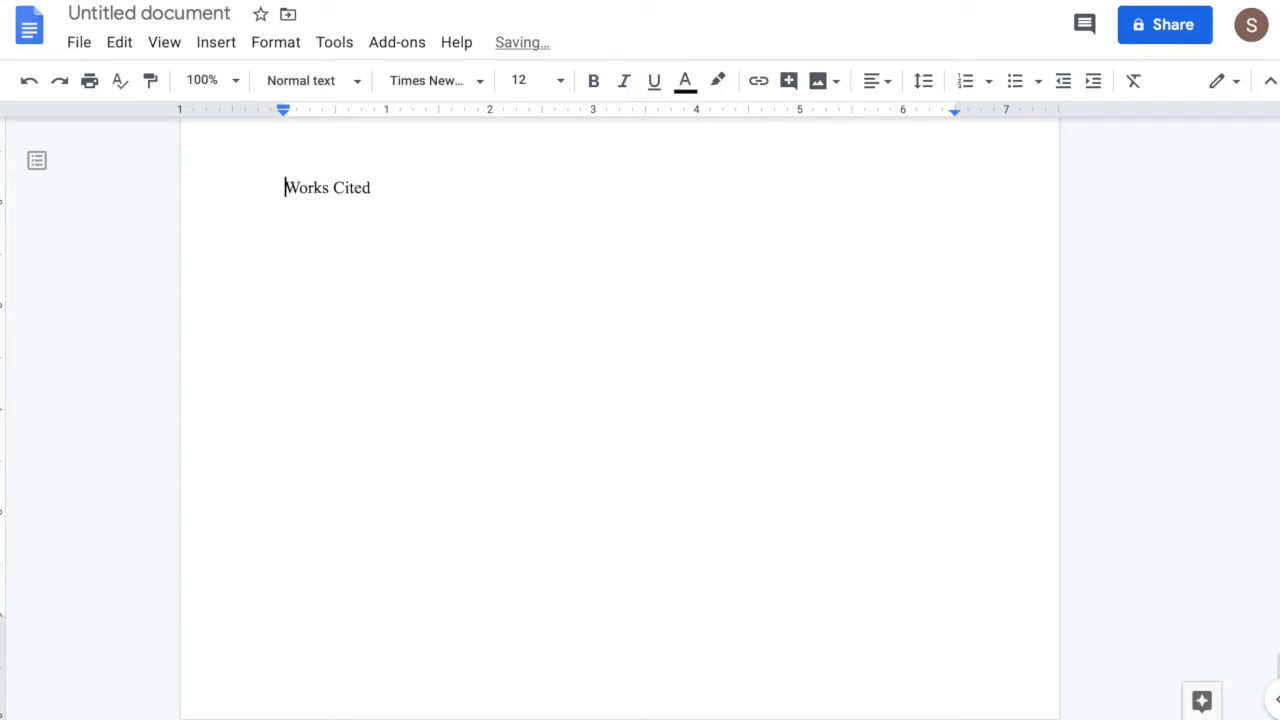
Try a page break in front of the Works Cited heading, and remove it again
scroll(351, 360, "up", 3)
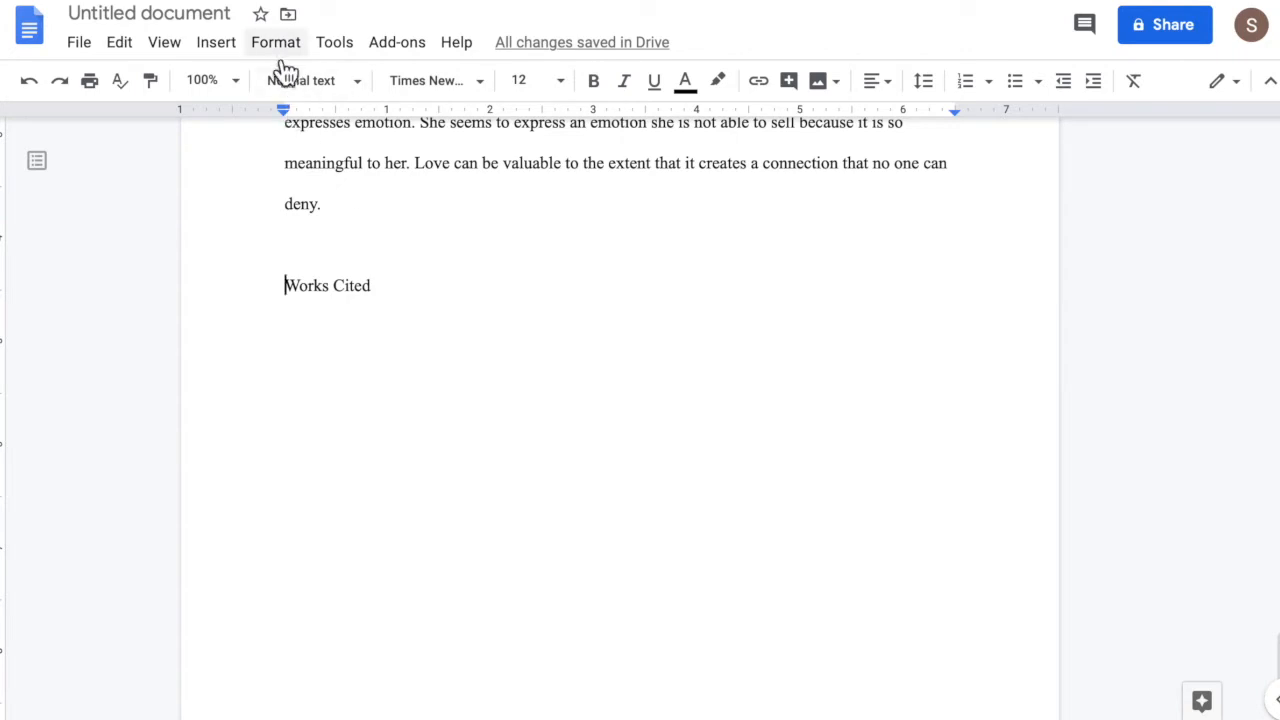
left_click(222, 43)
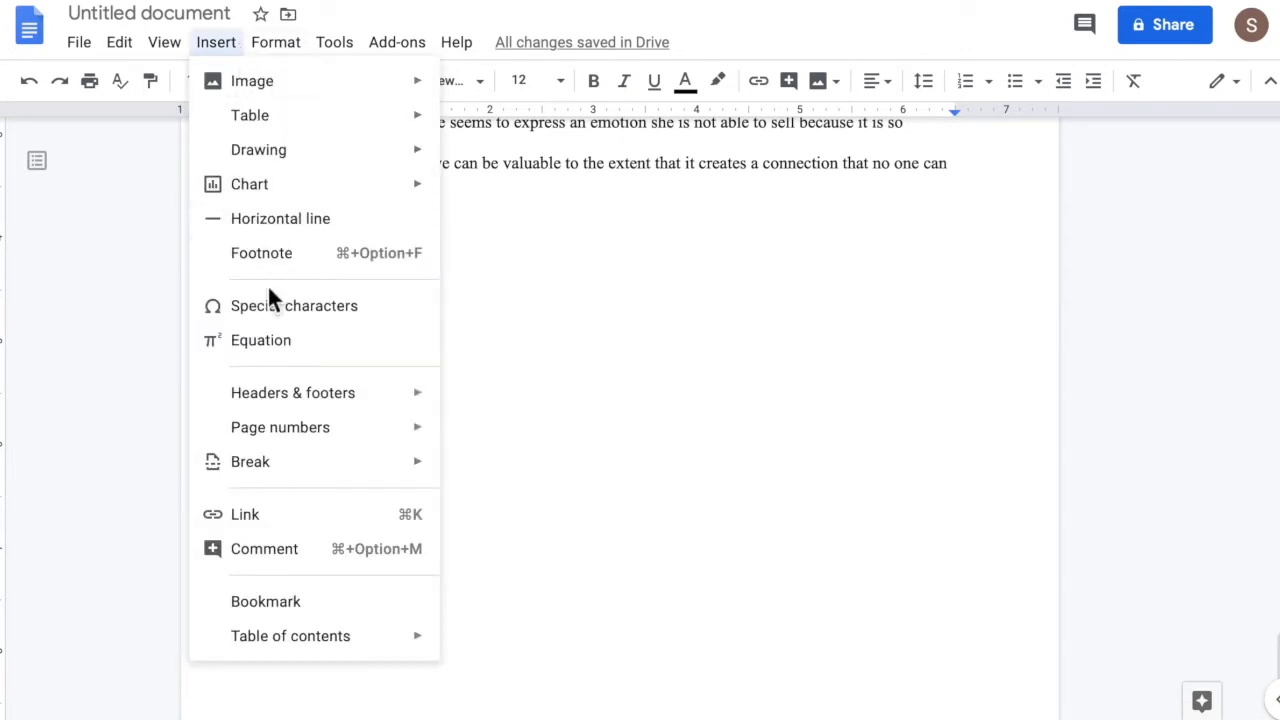
mouse_move(338, 478)
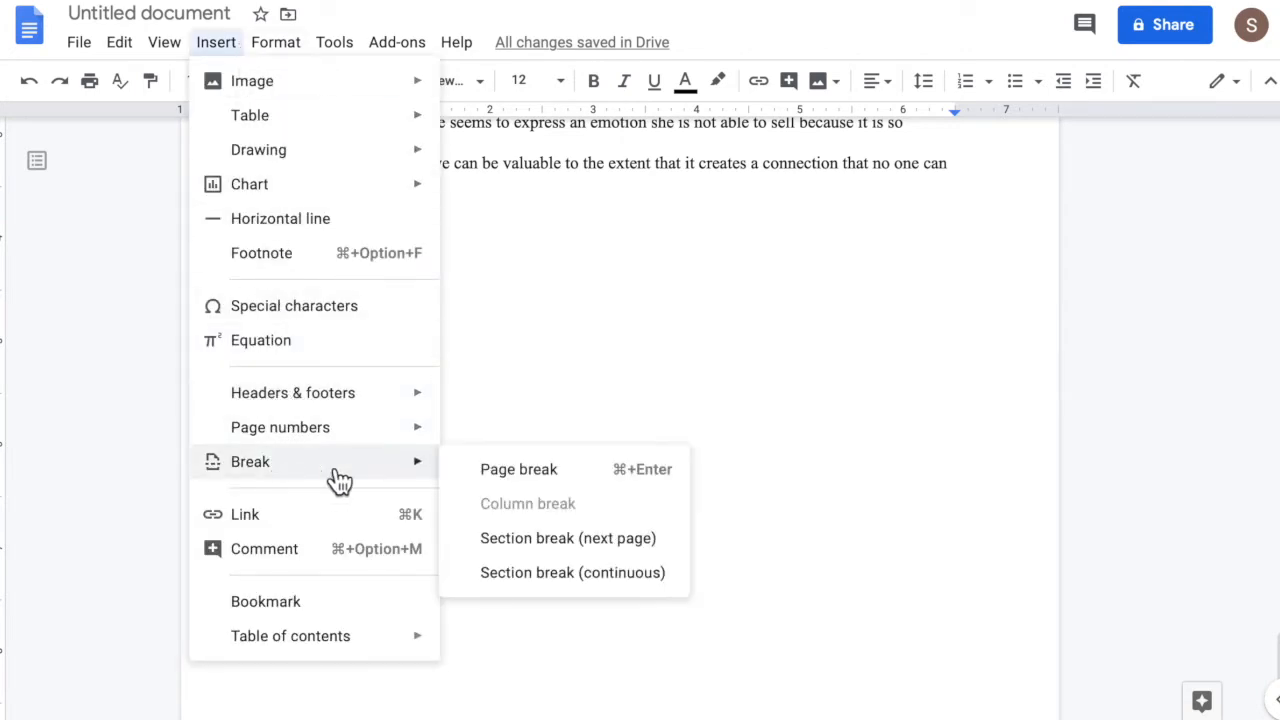
left_click(512, 487)
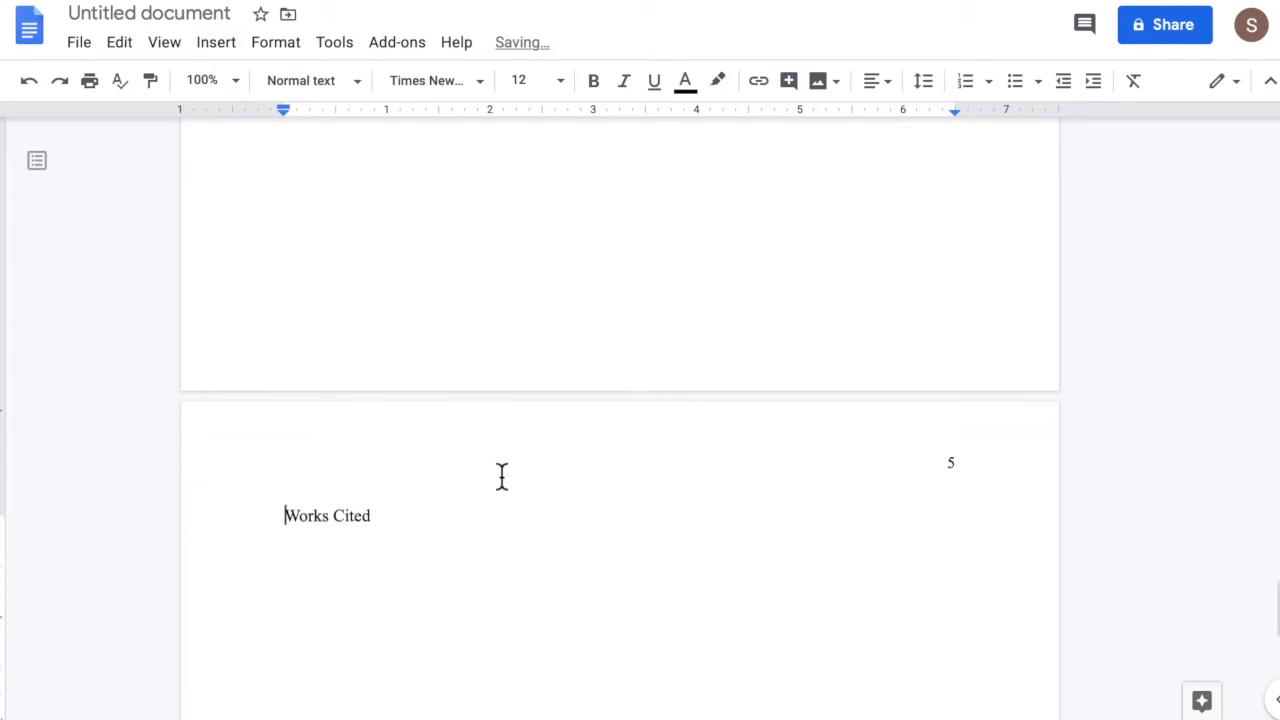
key("BackSpace")
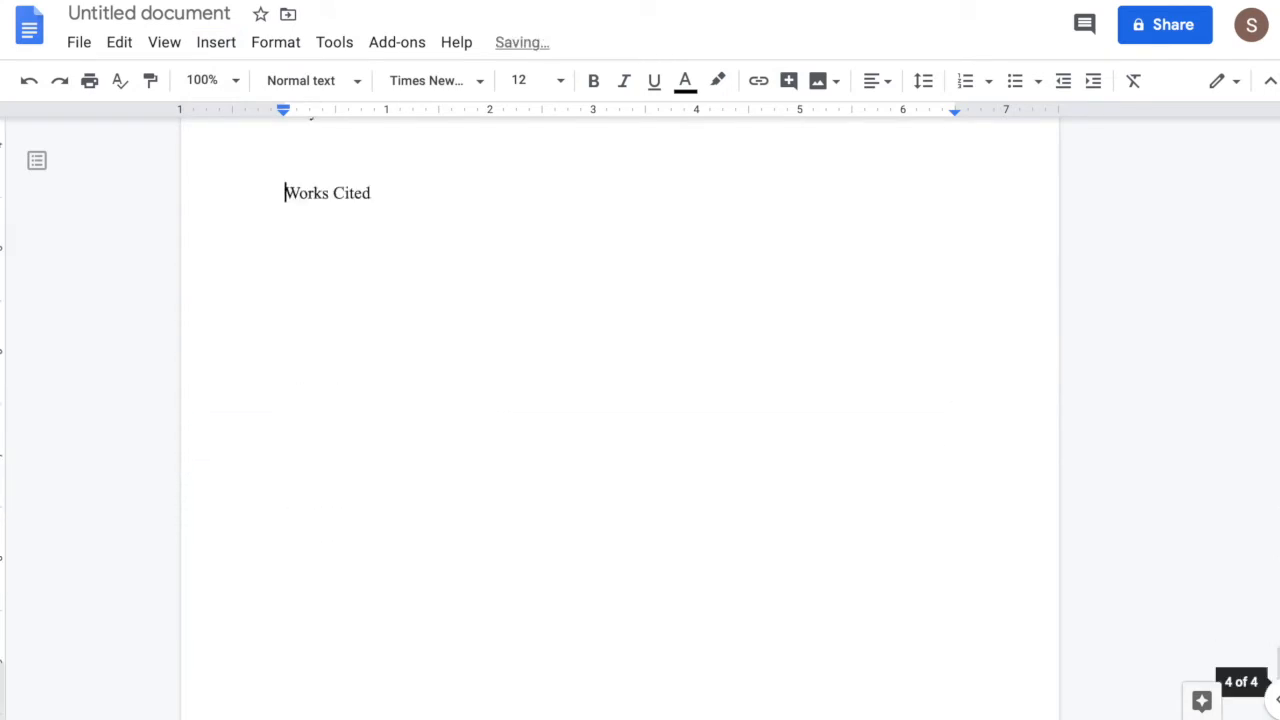
Insert a page break in front of the Works Cited heading so it starts on a new page
scroll(470, 355, "up", 2)
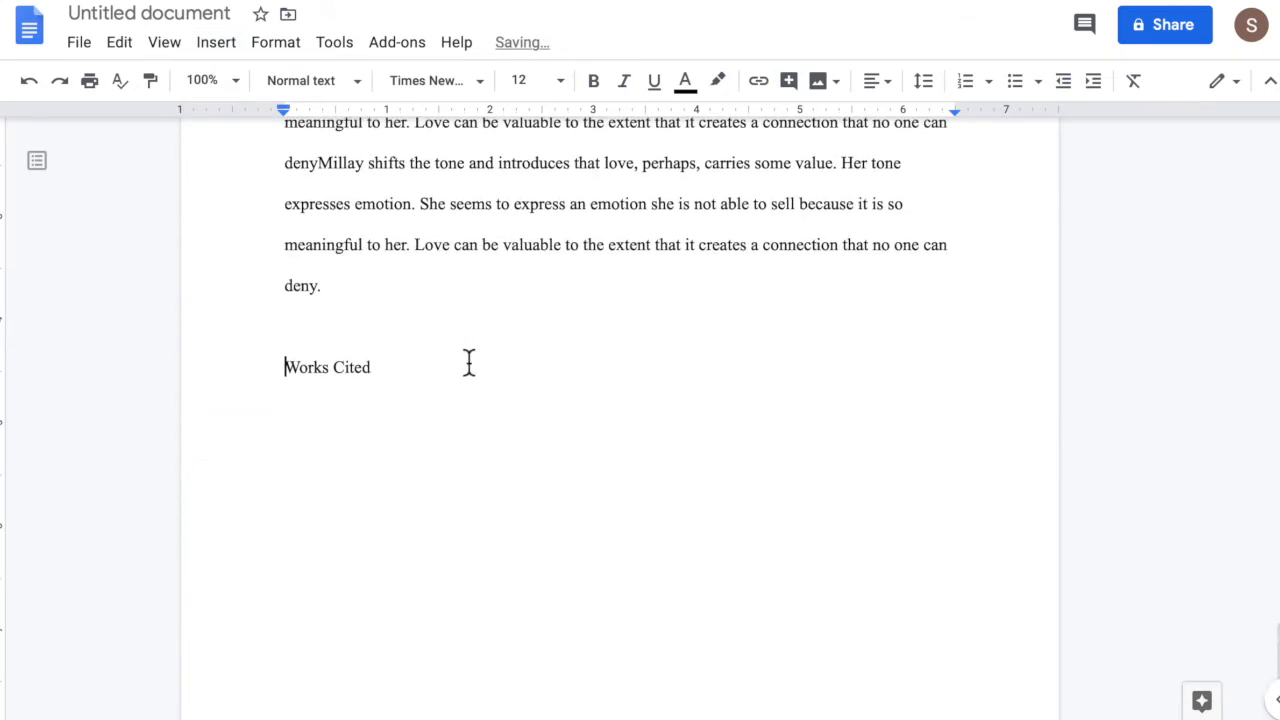
left_click(214, 44)
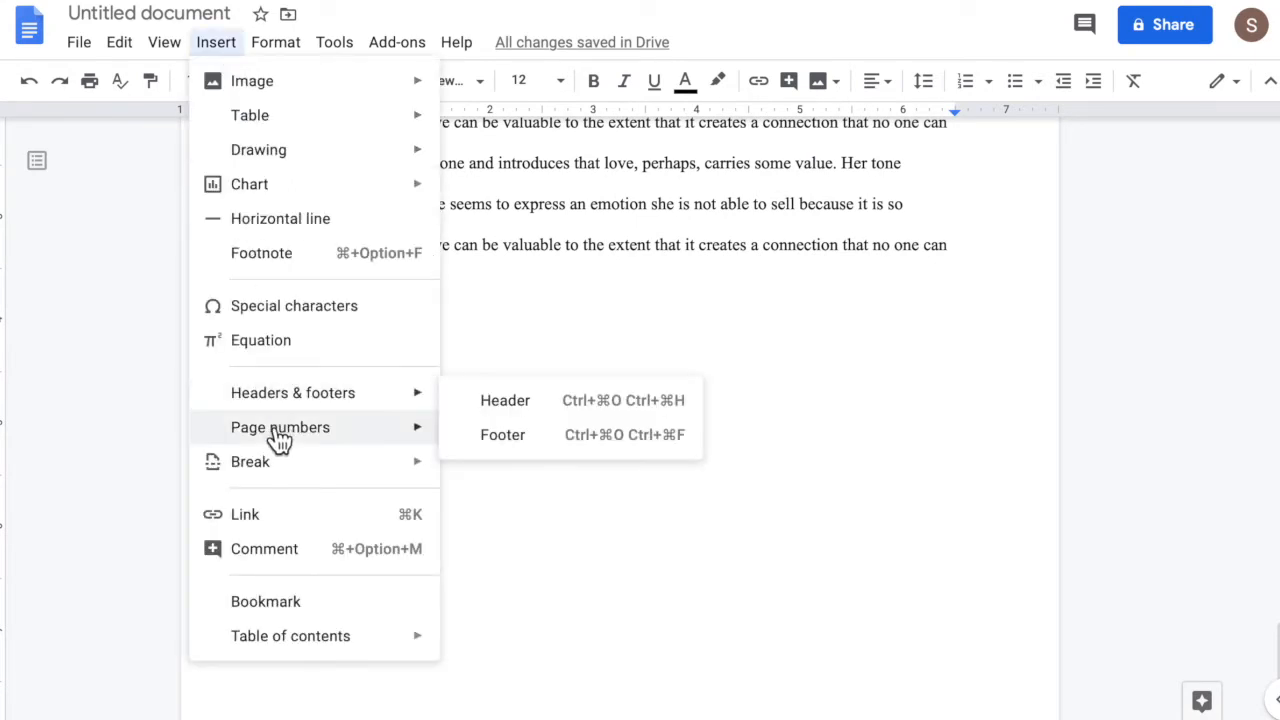
mouse_move(372, 445)
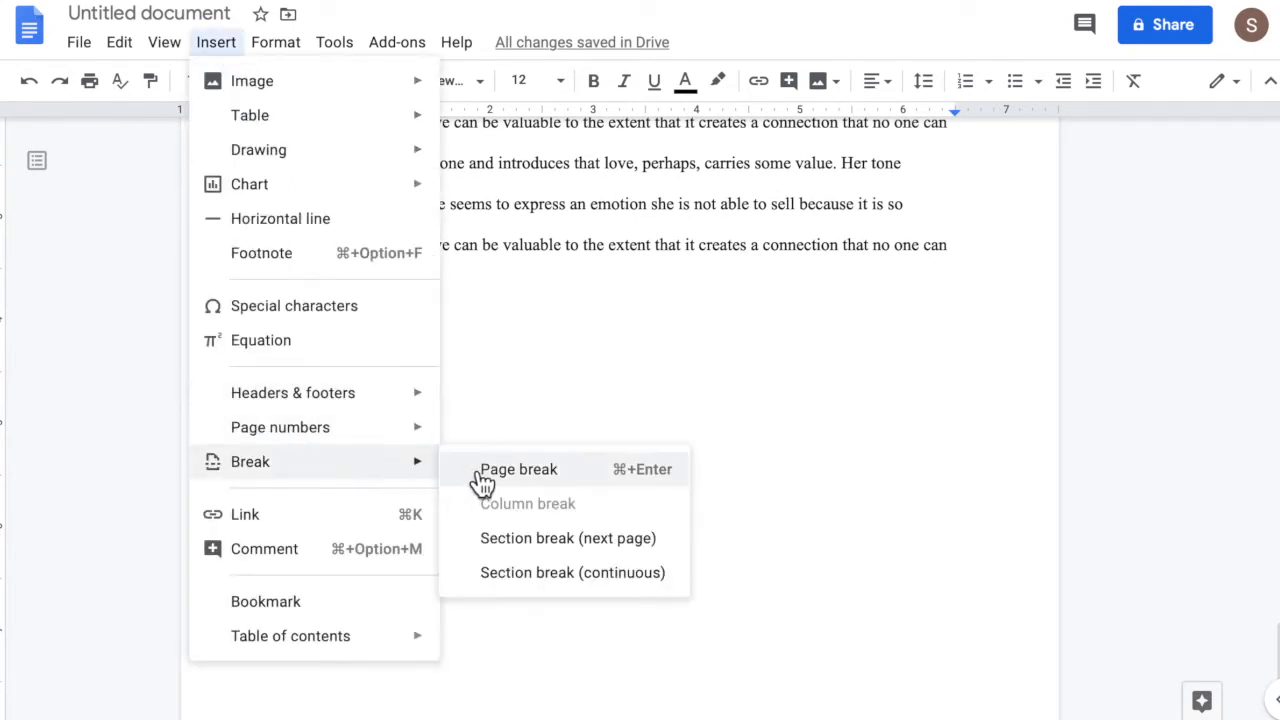
left_click(476, 473)
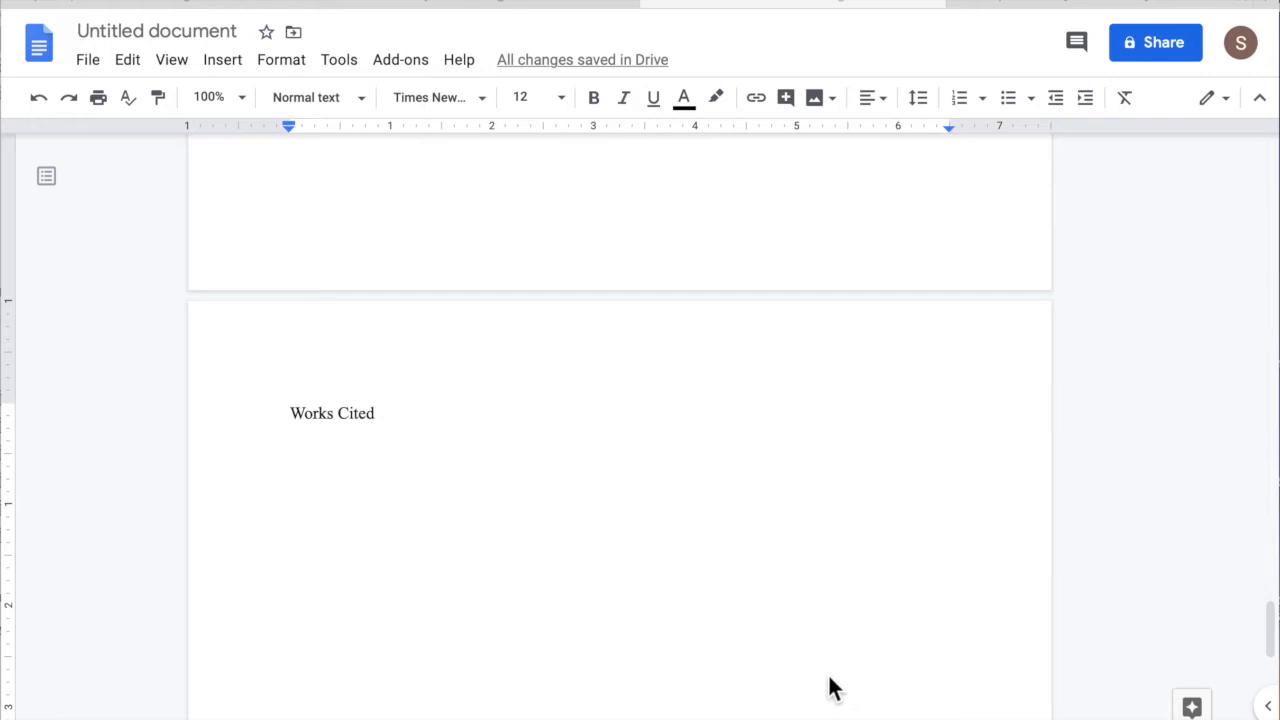
Insert page numbers in the upper-right header of every page and add the author's last name before the number
left_click(234, 70)
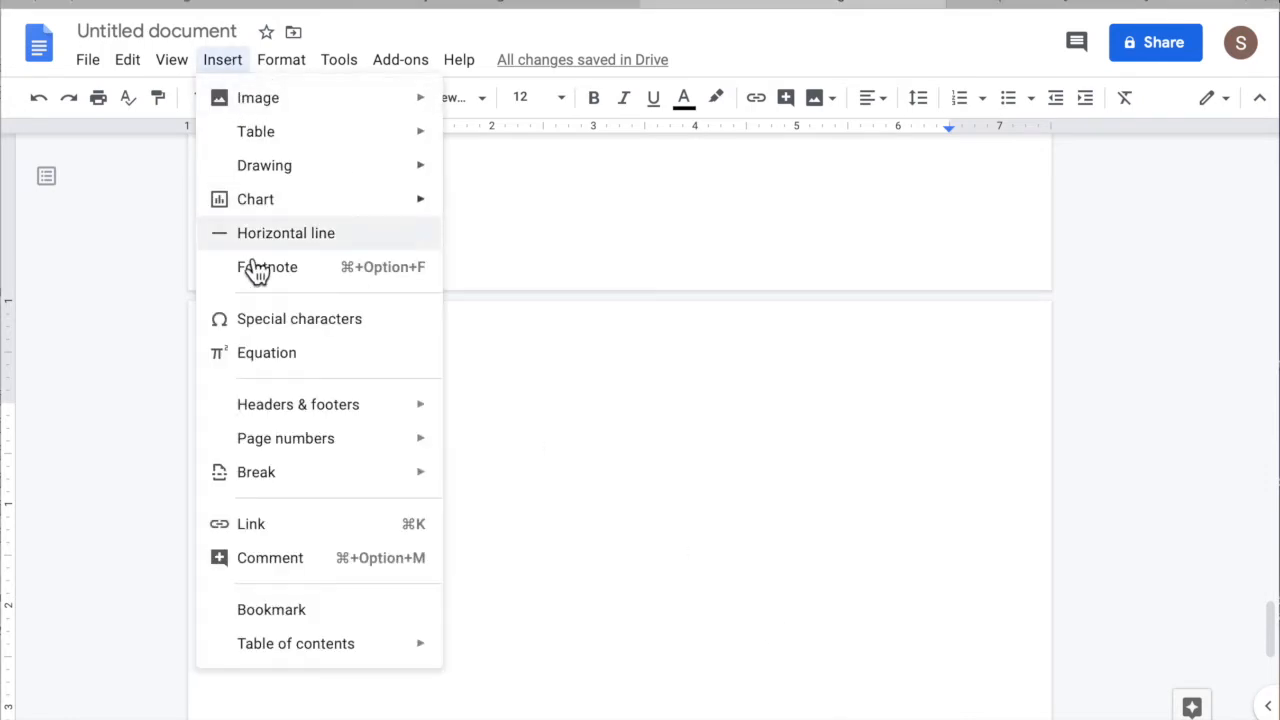
mouse_move(283, 450)
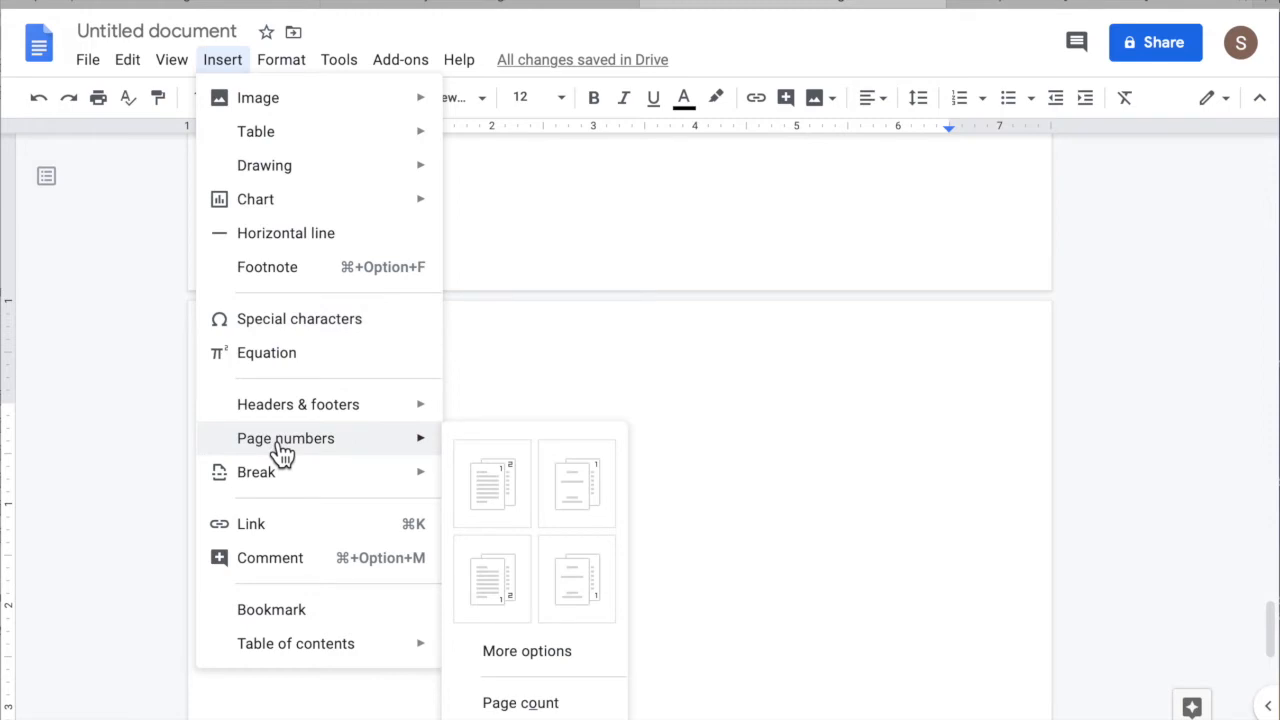
left_click(493, 485)
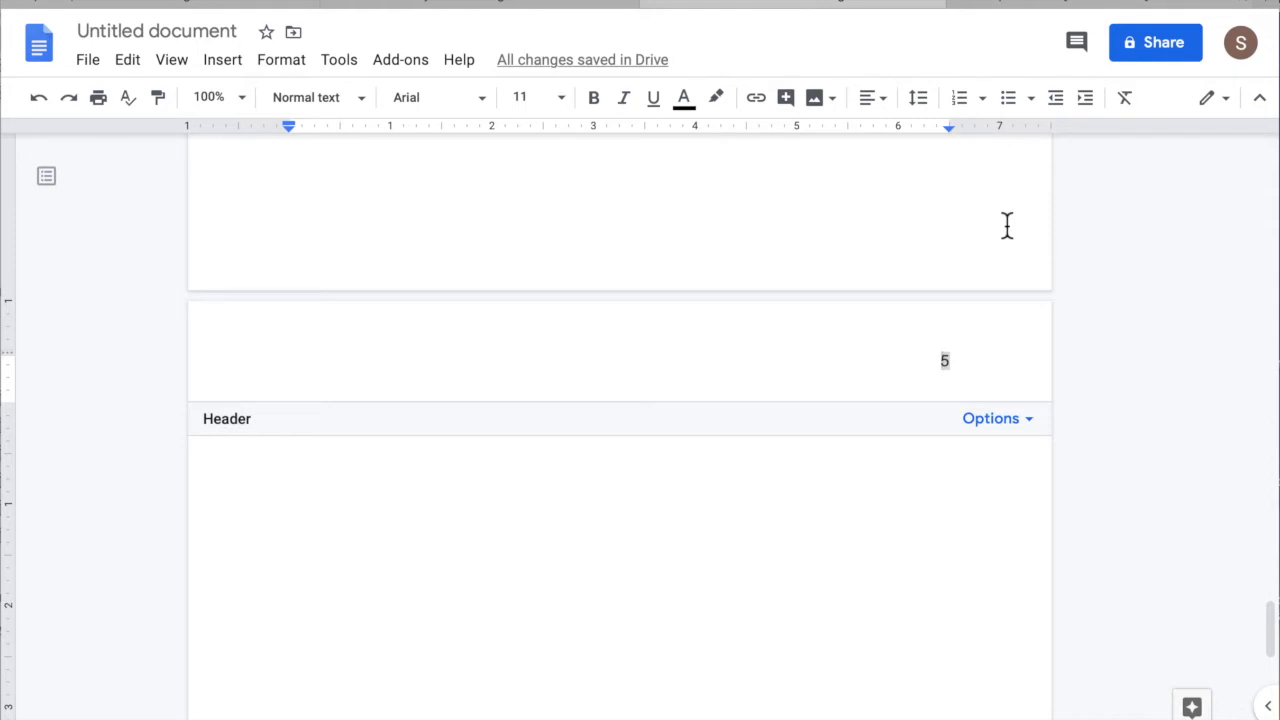
type("Nardi")
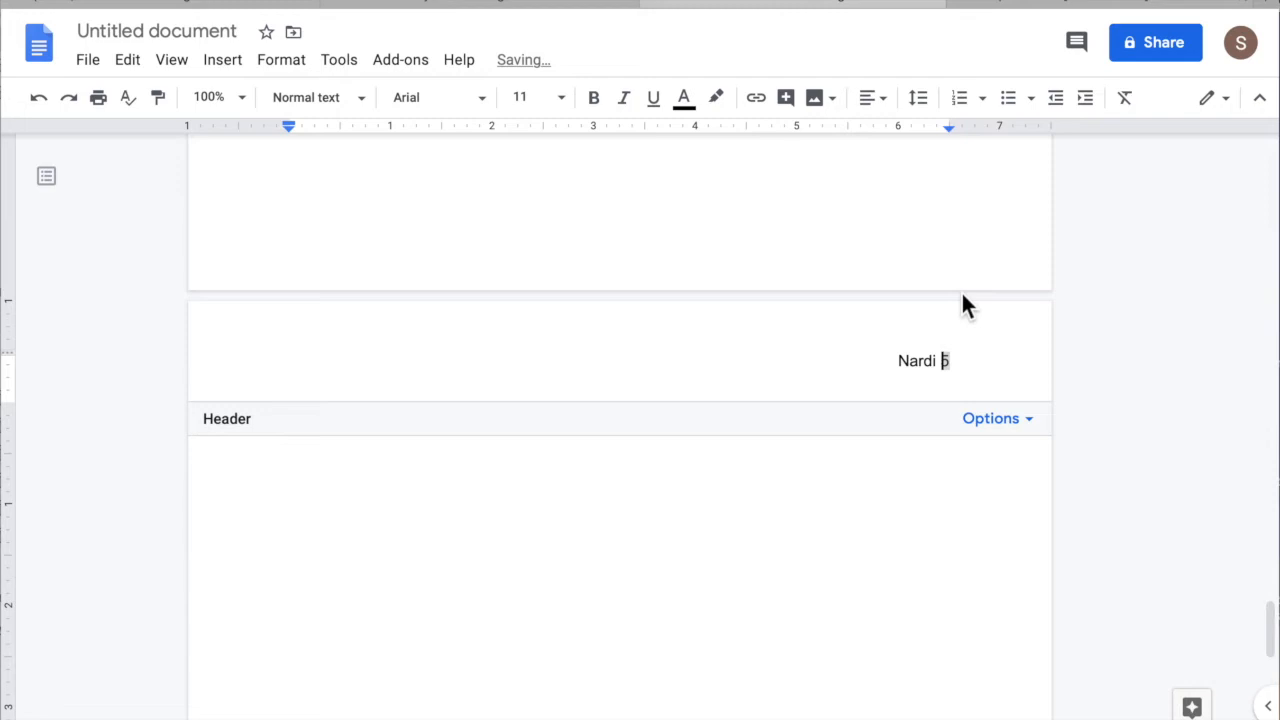
Change the font of the header's last name and page number to Times New Roman
left_click_drag(969, 366, 886, 360)
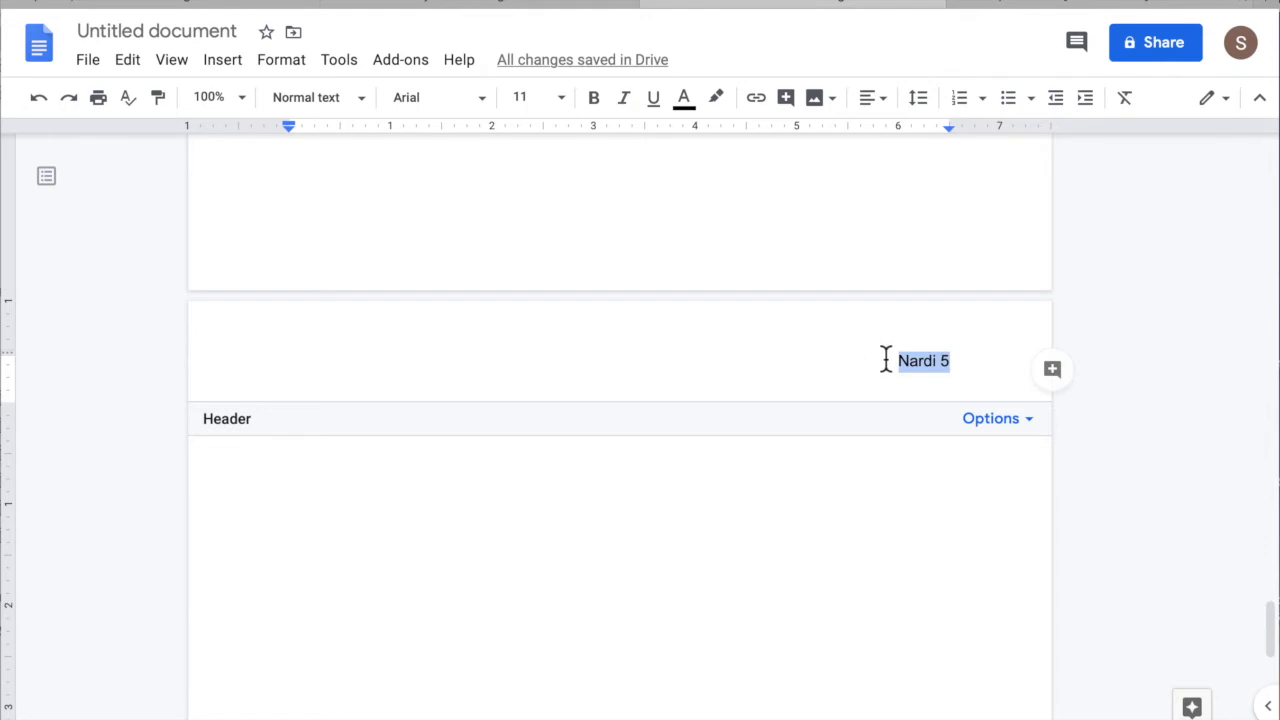
left_click(490, 105)
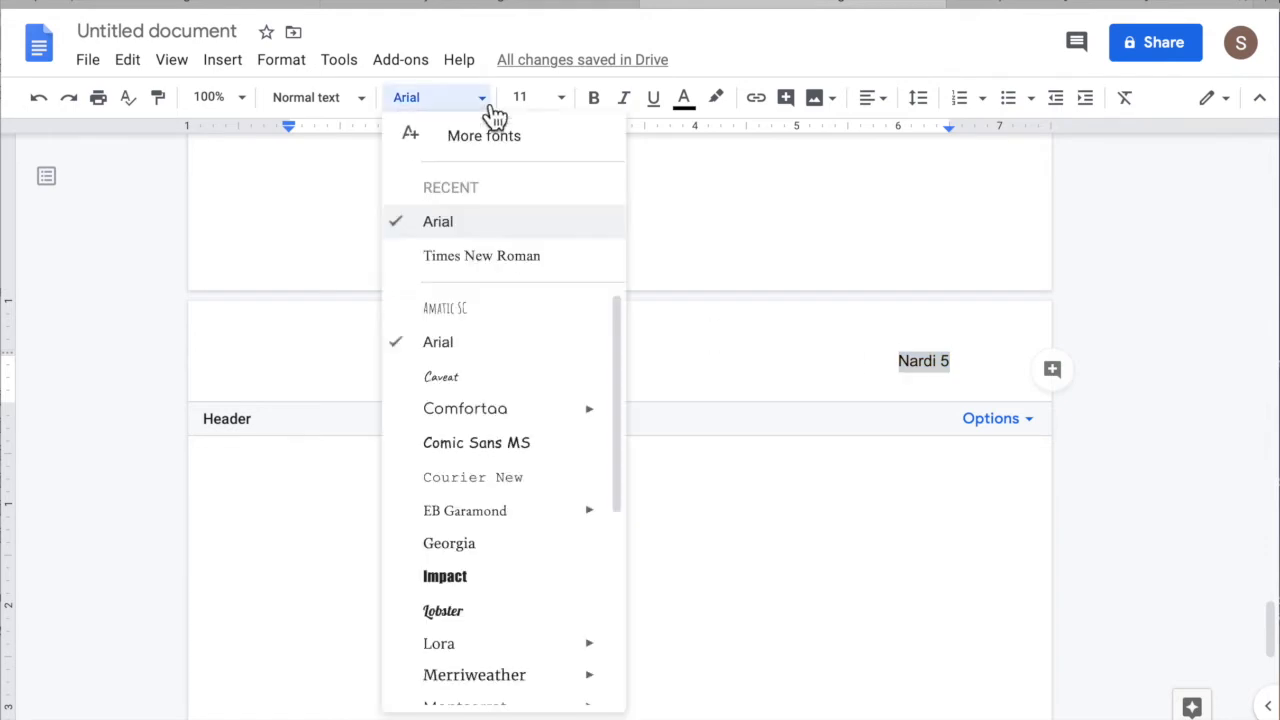
left_click(463, 258)
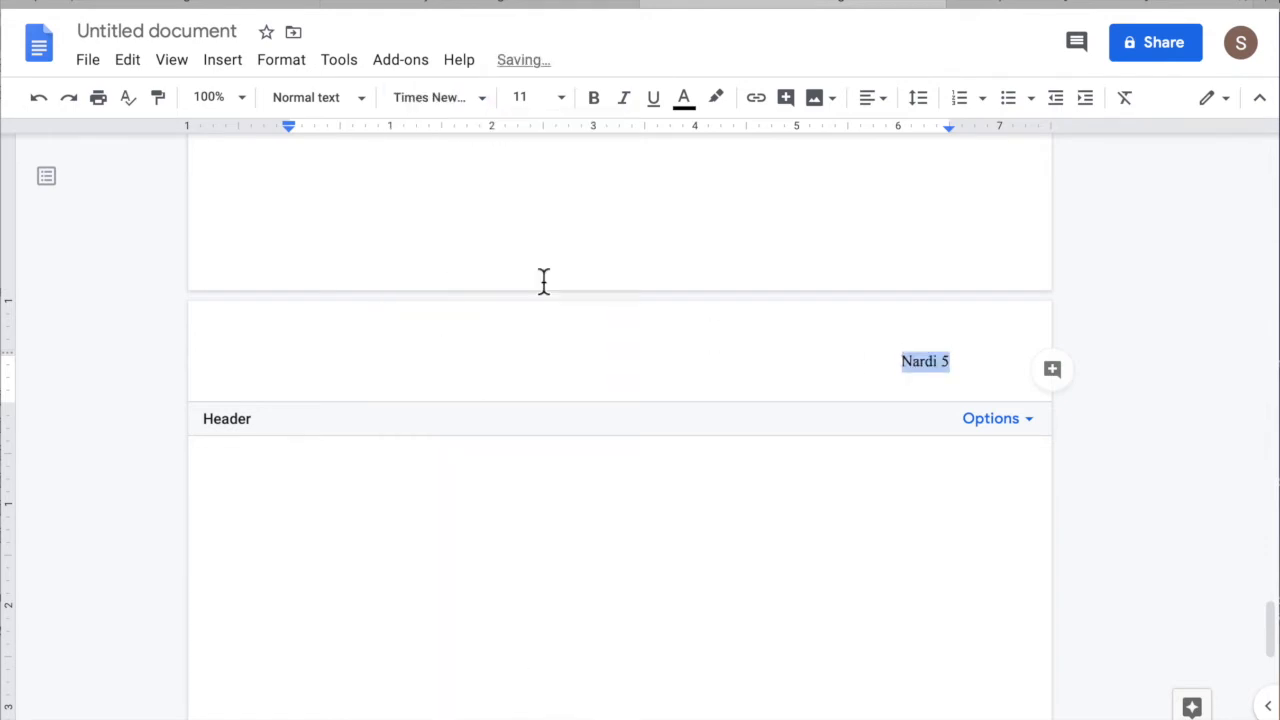
Center the Works Cited heading on its page
left_click(891, 363)
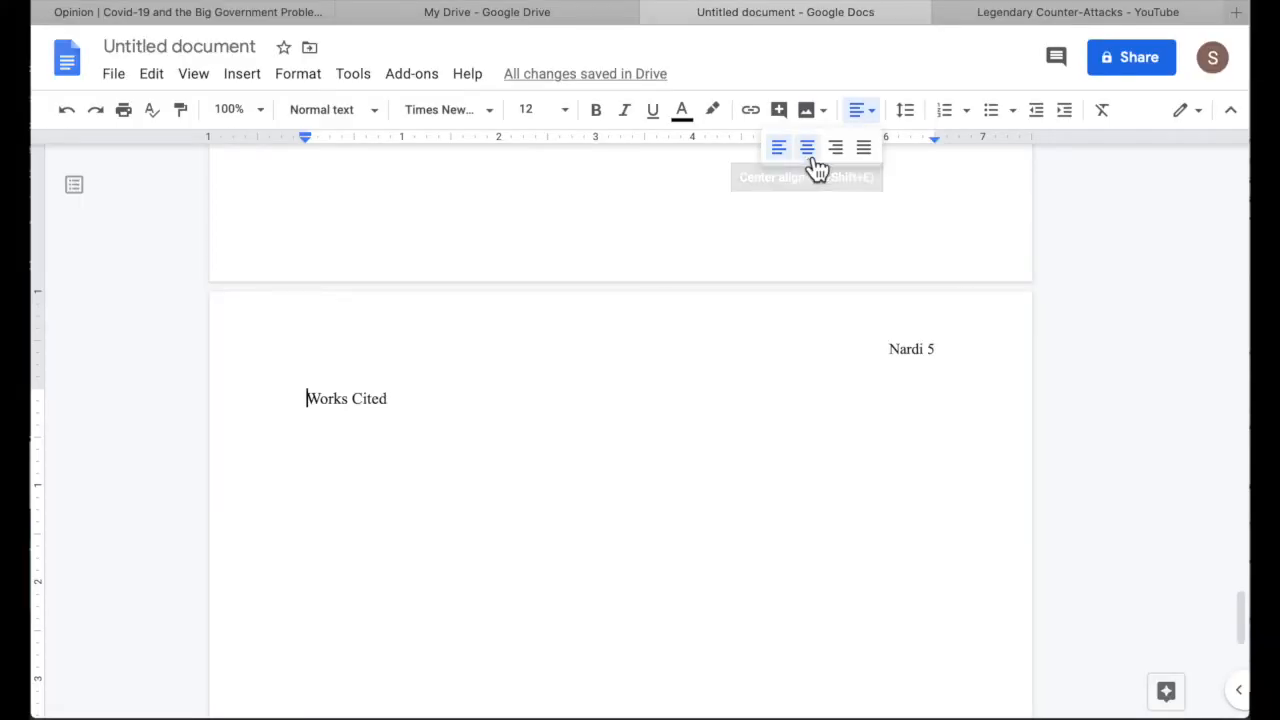
left_click(810, 155)
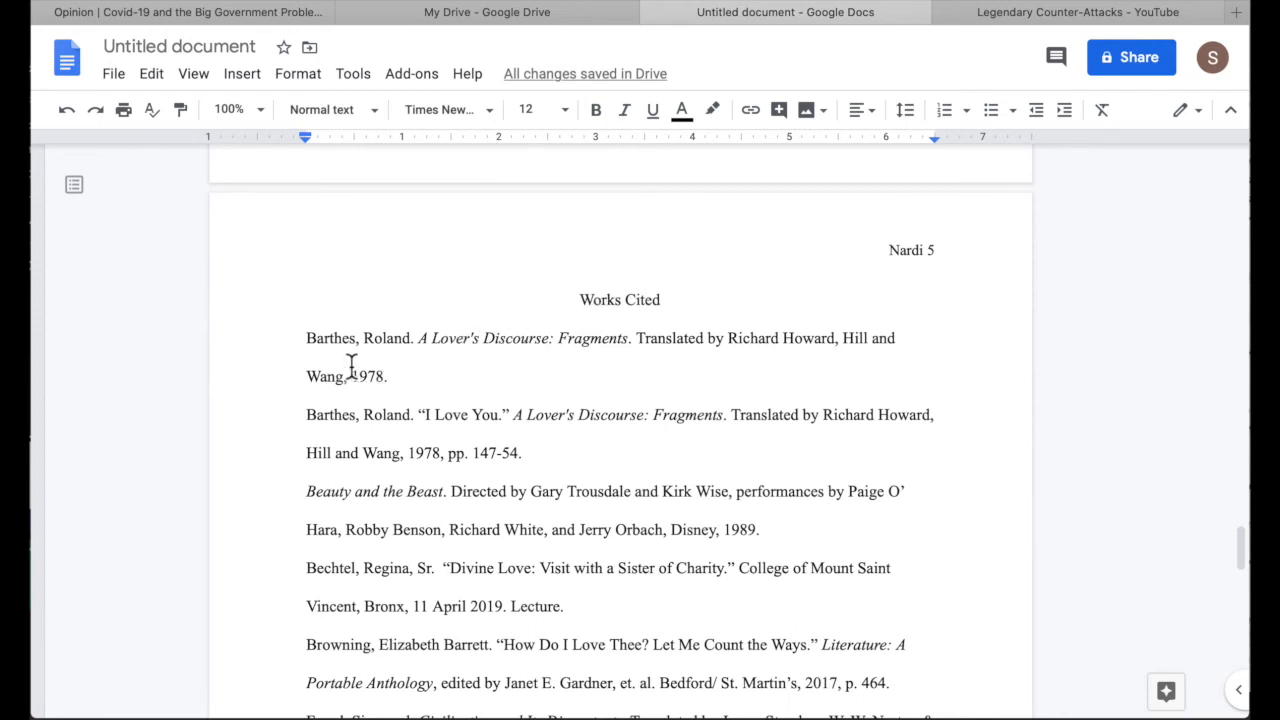
Apply a 0.5 inch hanging special indent to the first citation through the indentation options
left_click(309, 342)
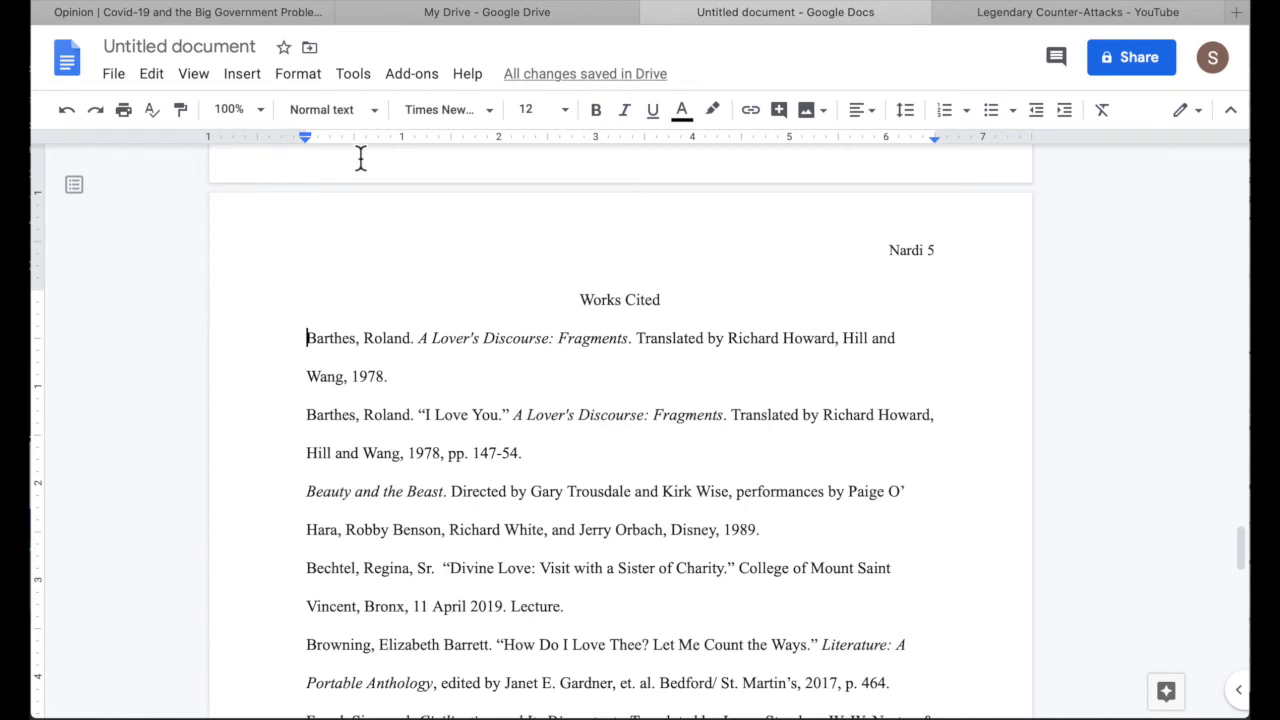
left_click(323, 92)
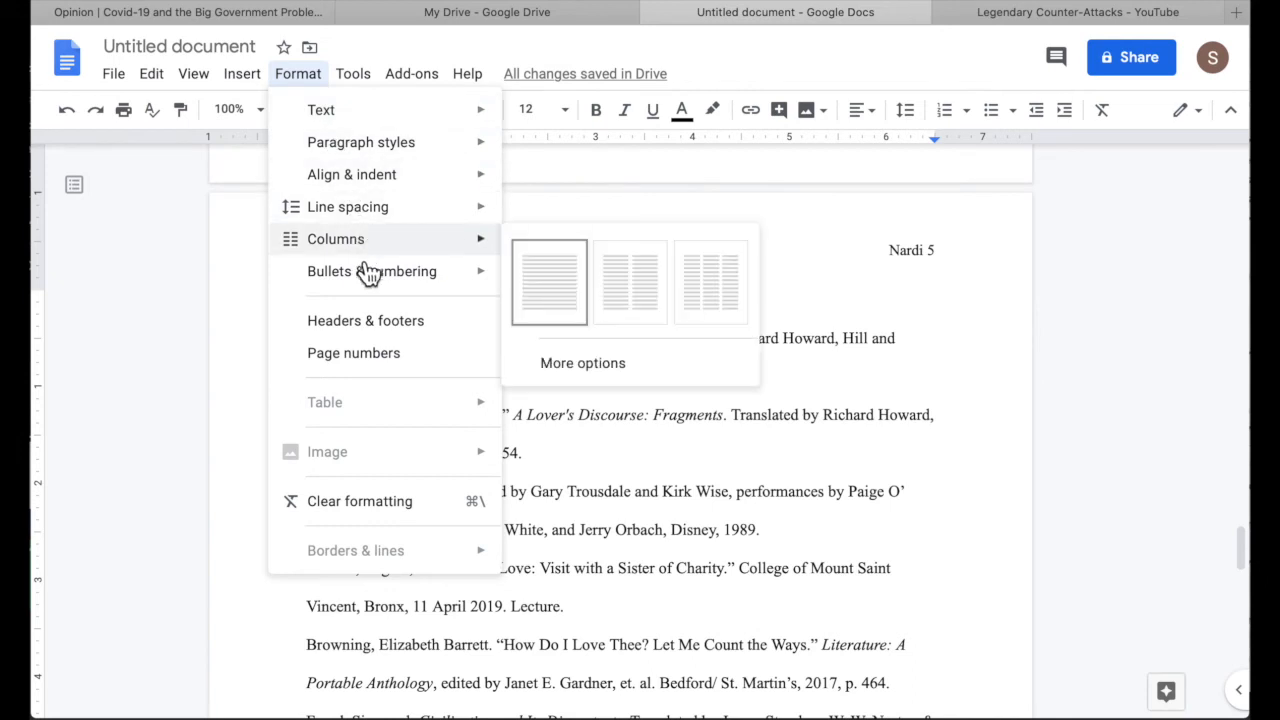
mouse_move(372, 188)
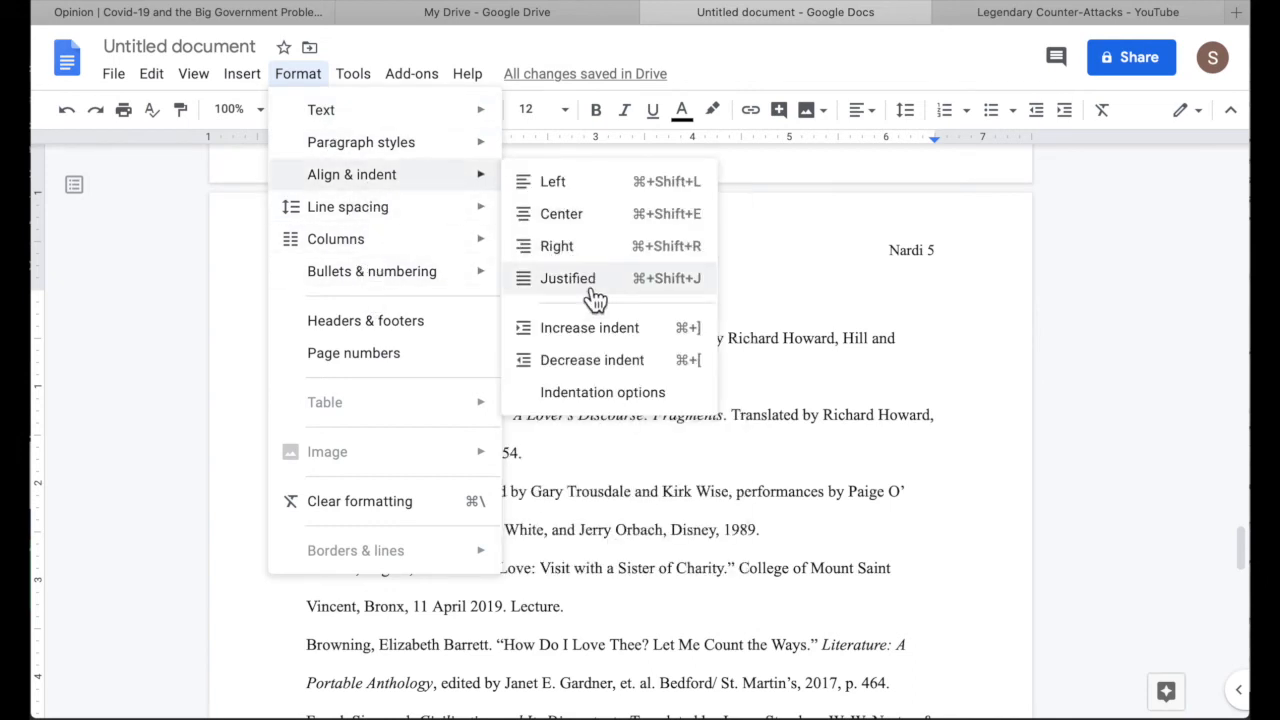
left_click(599, 395)
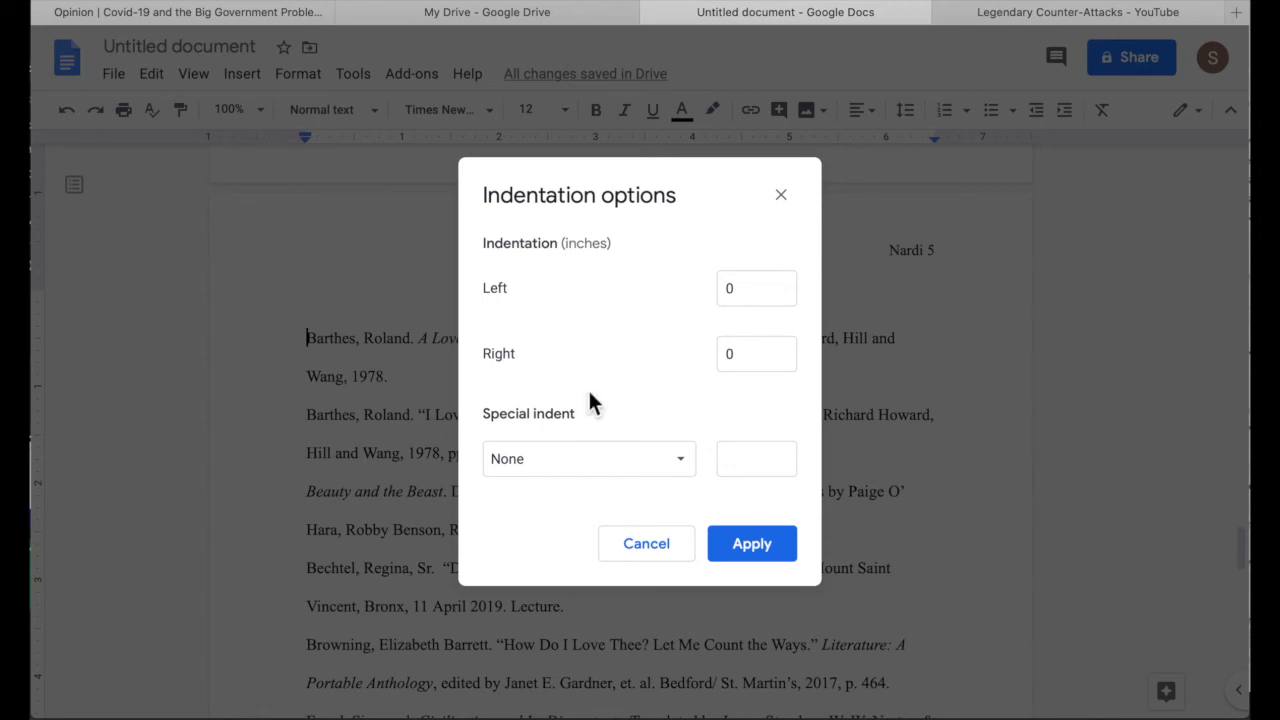
left_click(690, 466)
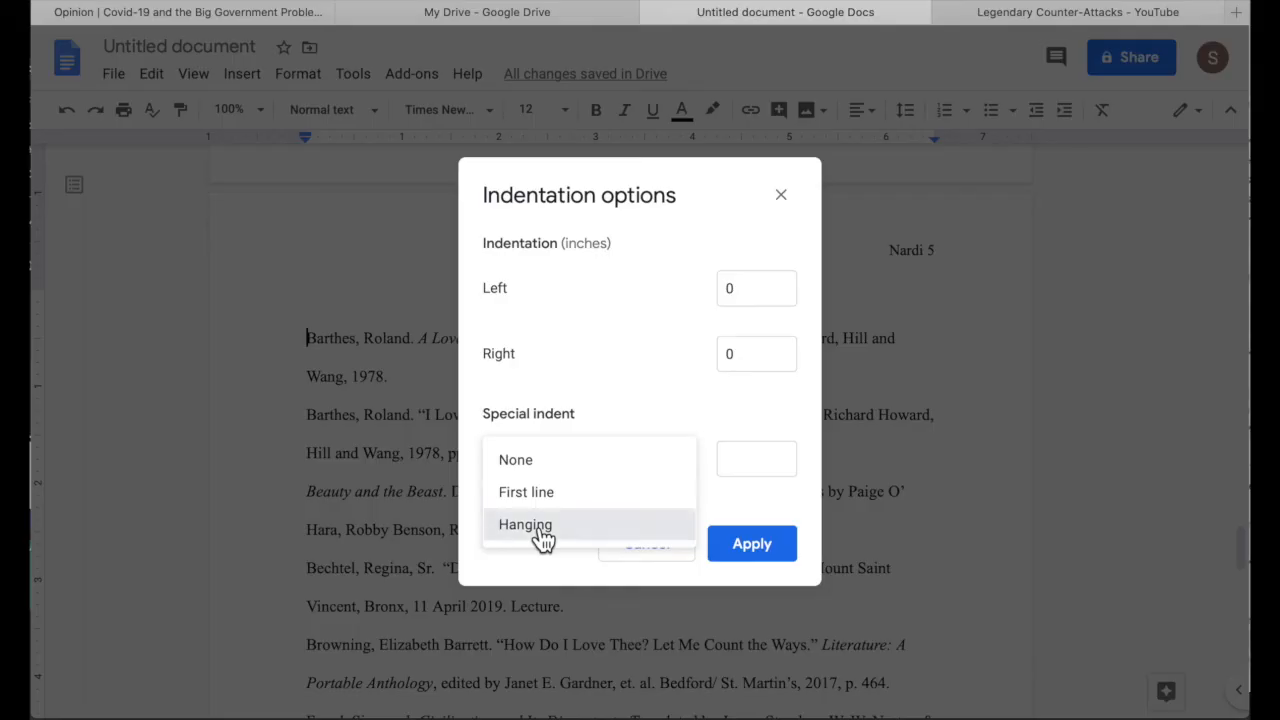
left_click(508, 500)
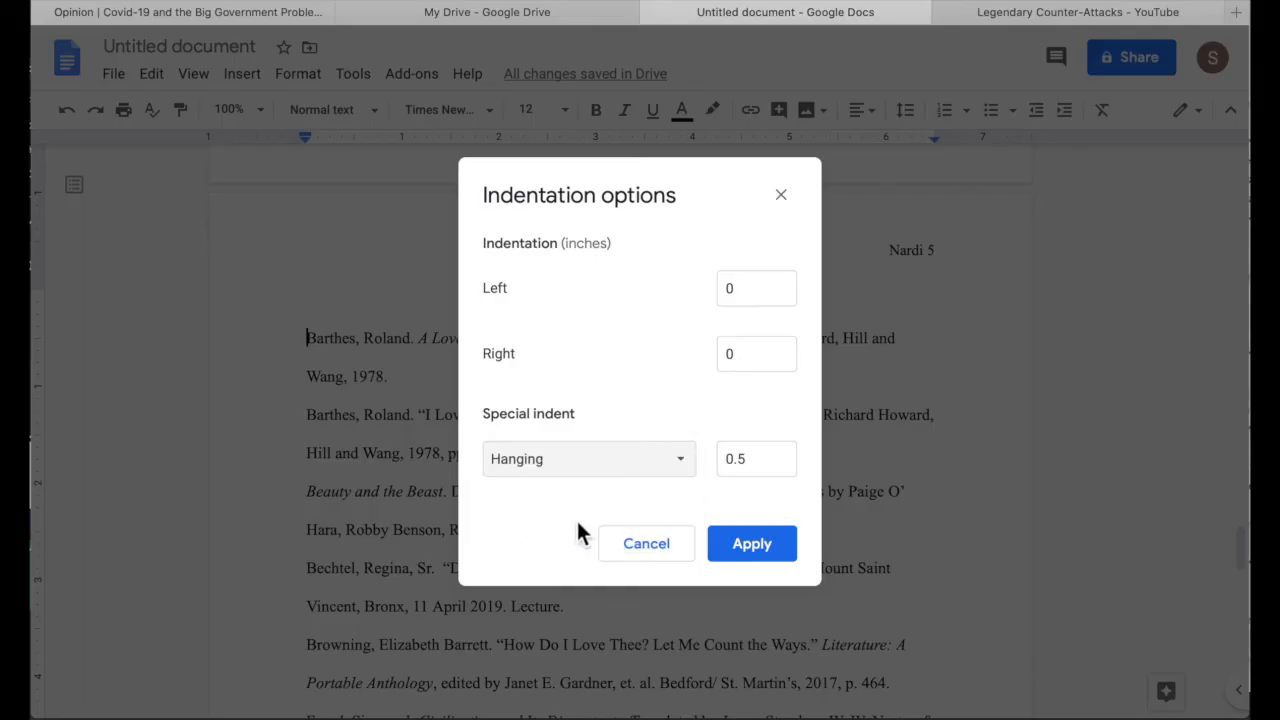
left_click(754, 560)
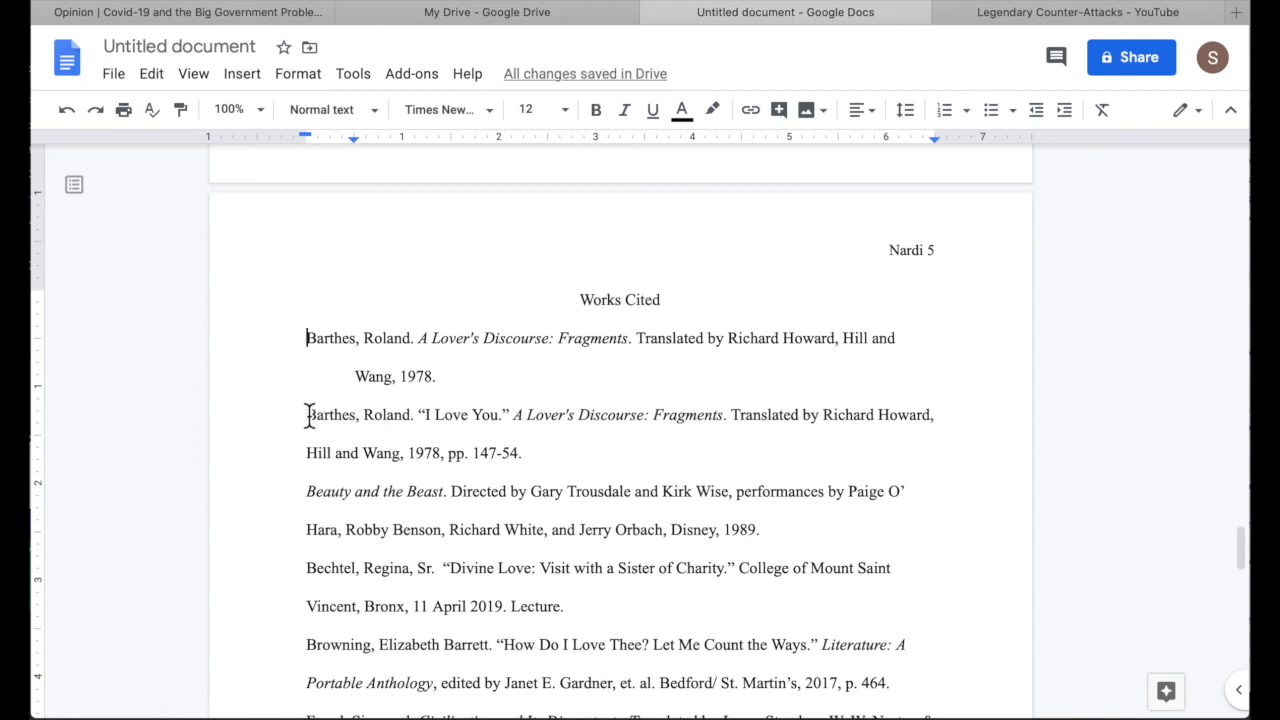
Give the second citation ("I Love You") a hanging indent with the ruler, left indent at 0.5 inch and first-line indent at 0
left_click_drag(307, 417, 574, 471)
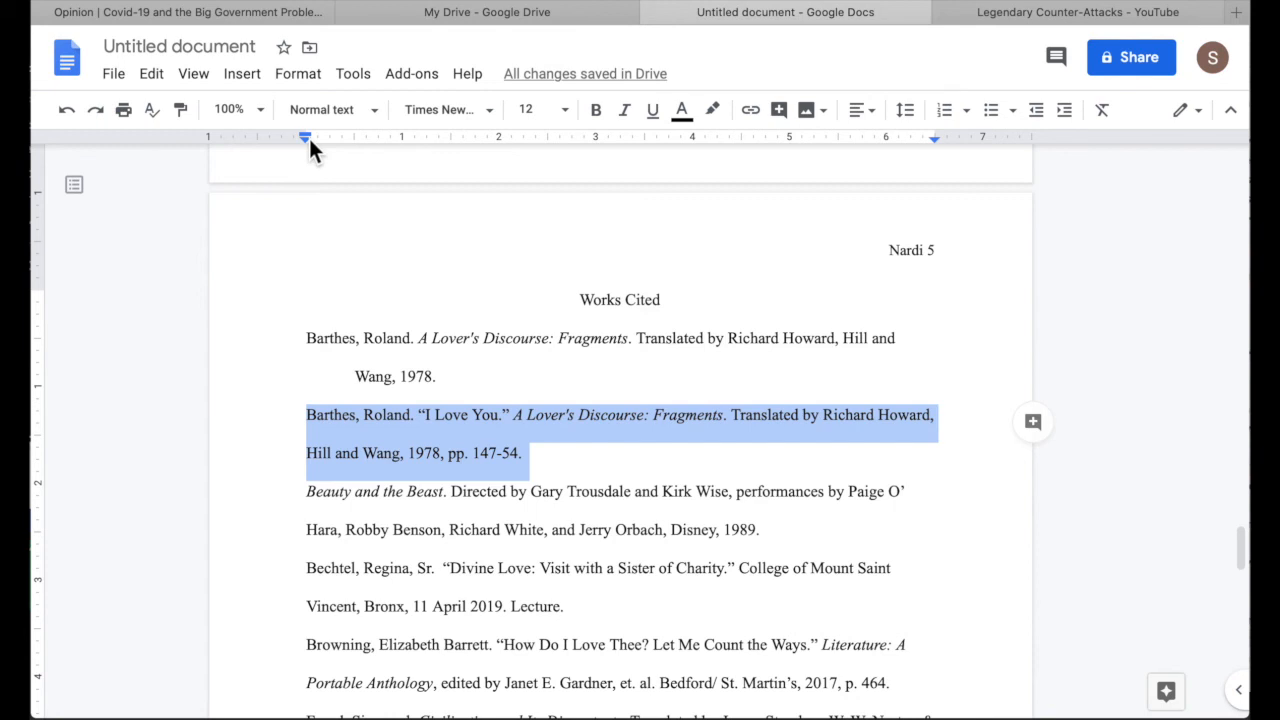
left_click_drag(306, 140, 357, 143)
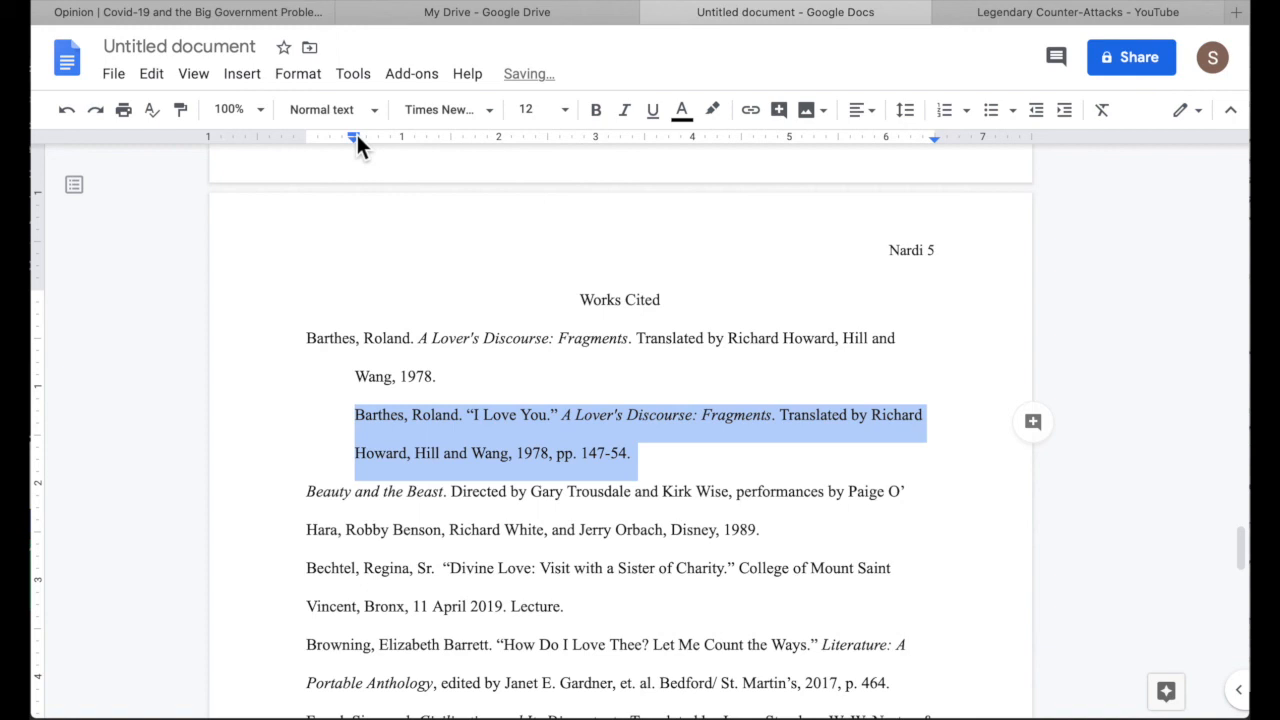
left_click_drag(357, 135, 312, 140)
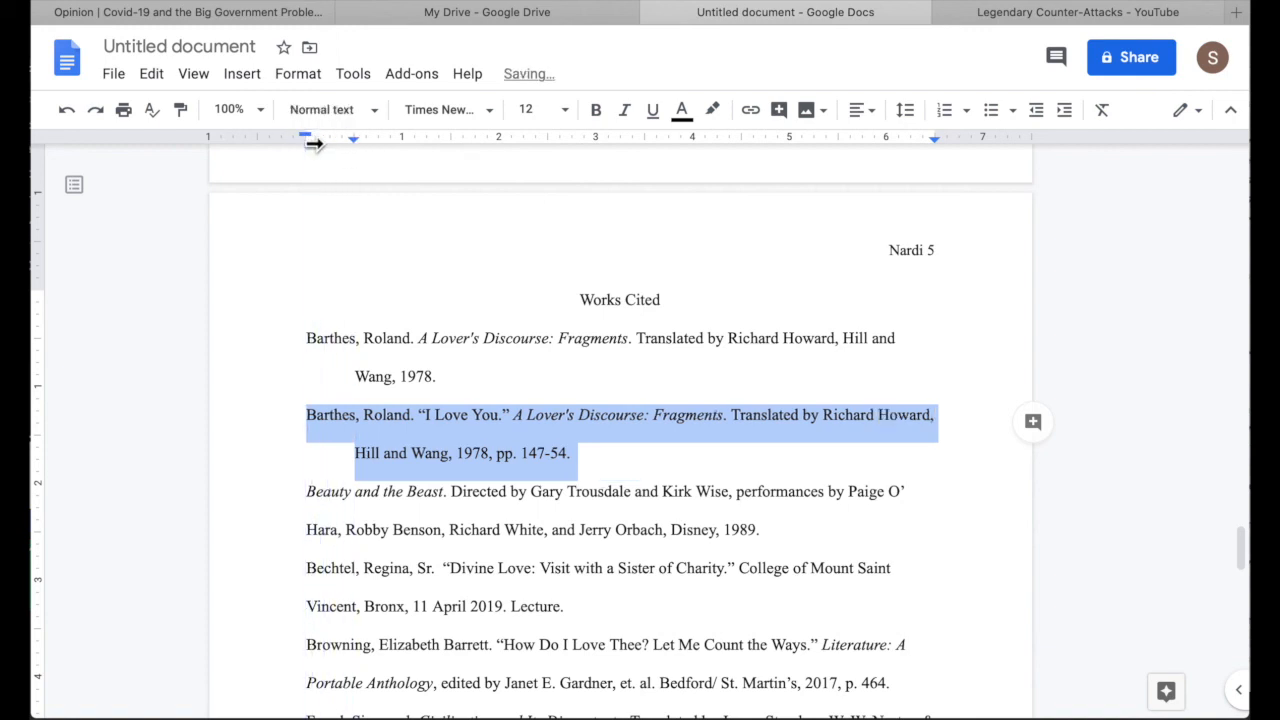
left_click(403, 455)
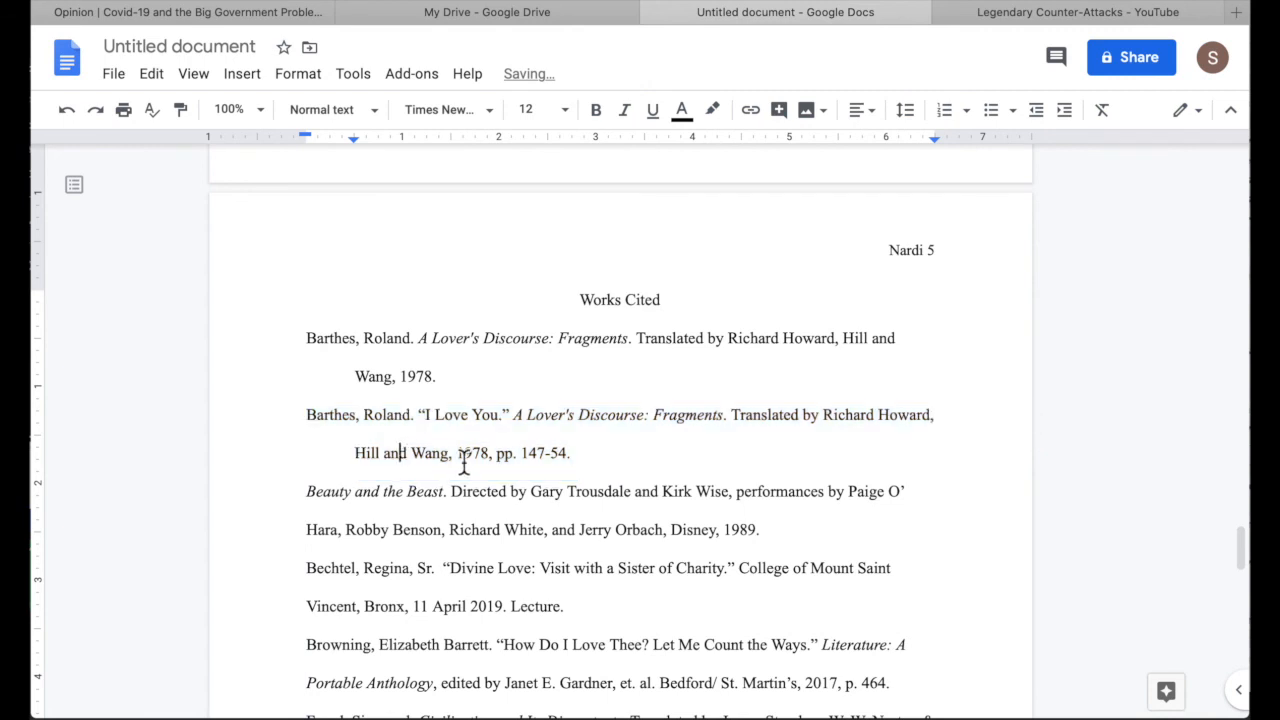
Give all remaining citations, from Beauty and the Beast to the list's end, a hanging indent: left indent 0.5 inch, first-line indent 0
scroll(400, 455, "down", 5)
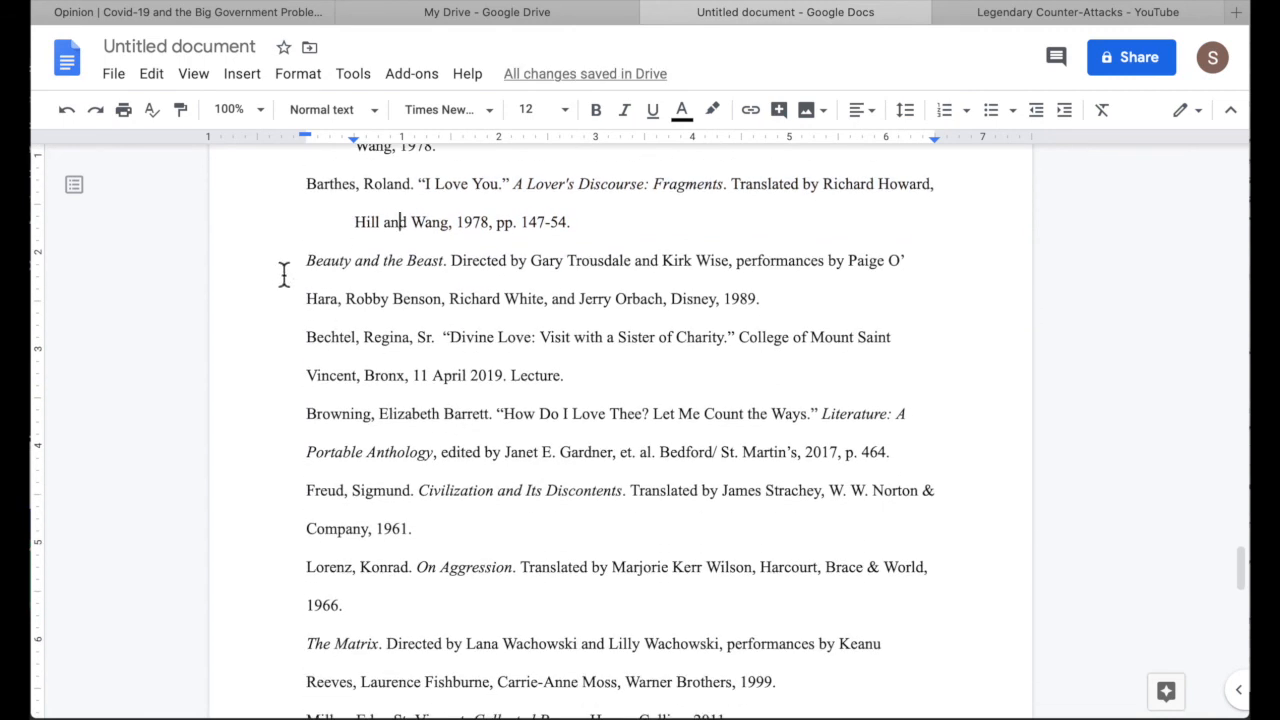
left_click(298, 268)
left_click_drag(303, 264, 631, 537)
scroll(488, 478, "up", 10)
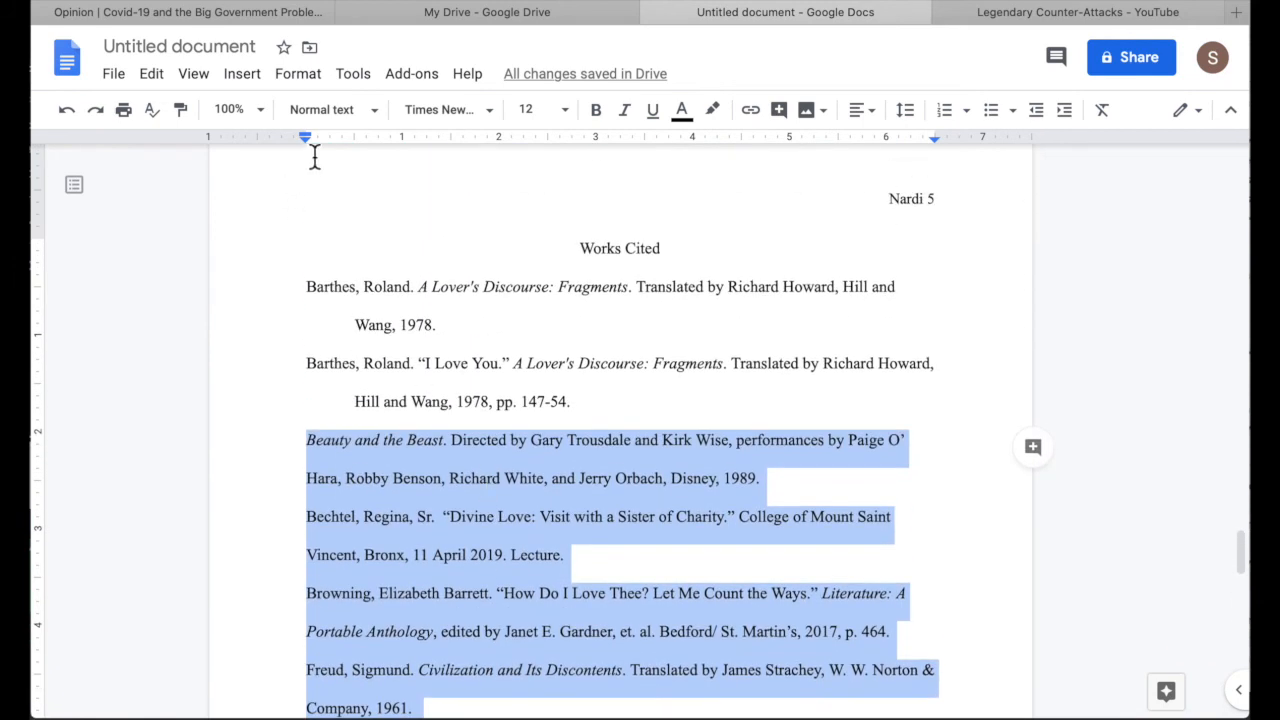
mouse_move(307, 142)
left_mouse_down()
mouse_move(356, 136)
mouse_move(313, 147)
left_mouse_up()
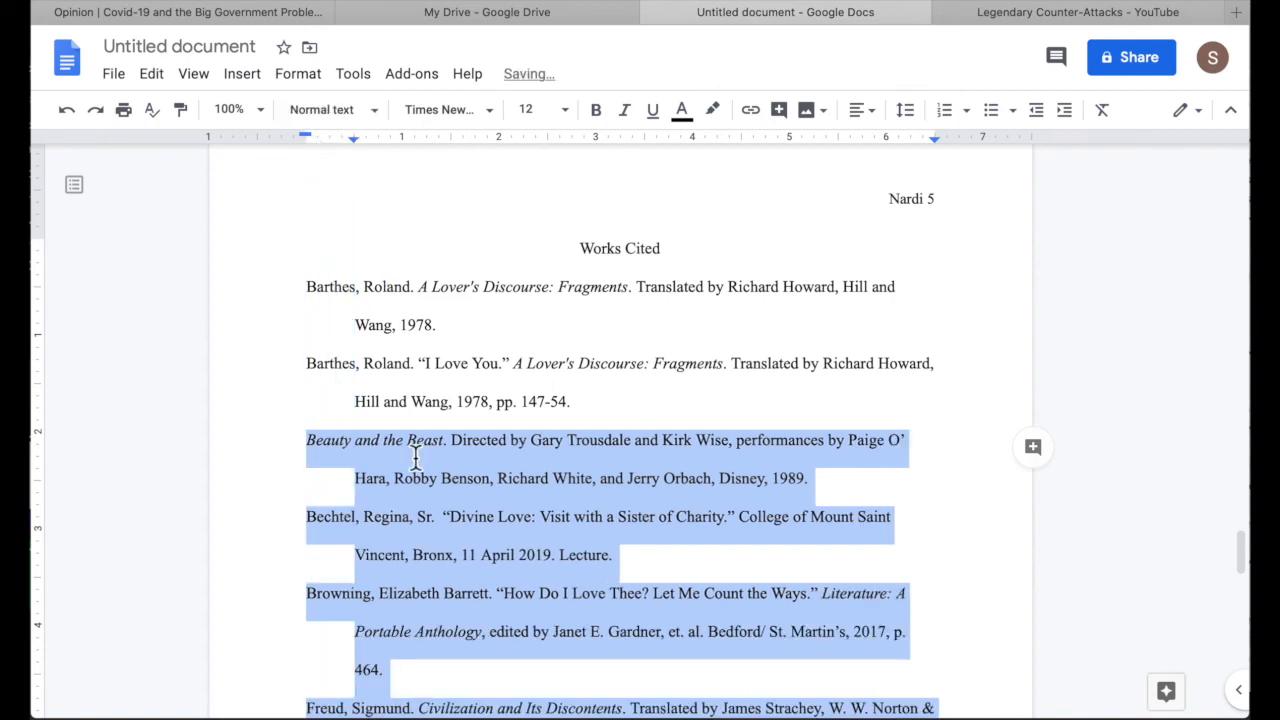
Deselect the citations and check the hanging indents throughout the Works Cited list on both of its pages
scroll(415, 455, "down", 2)
scroll(415, 455, "down", 4)
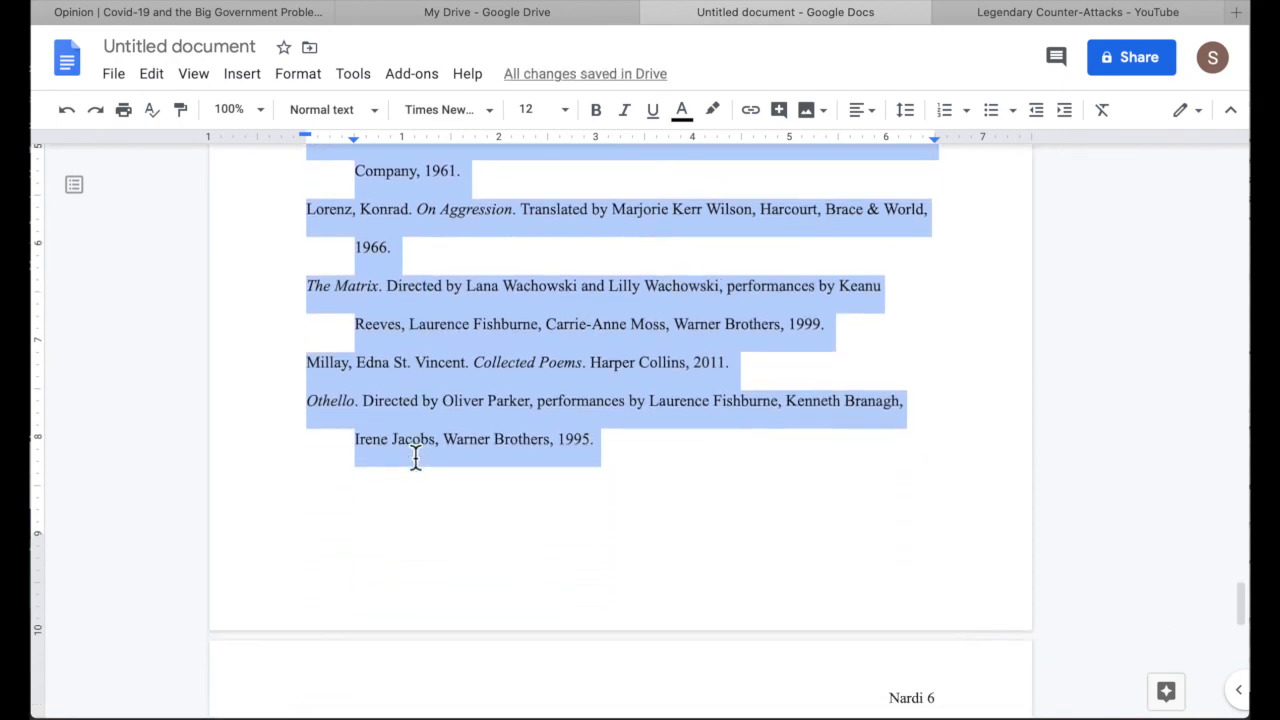
scroll(415, 455, "up", 4)
scroll(415, 455, "up", 3)
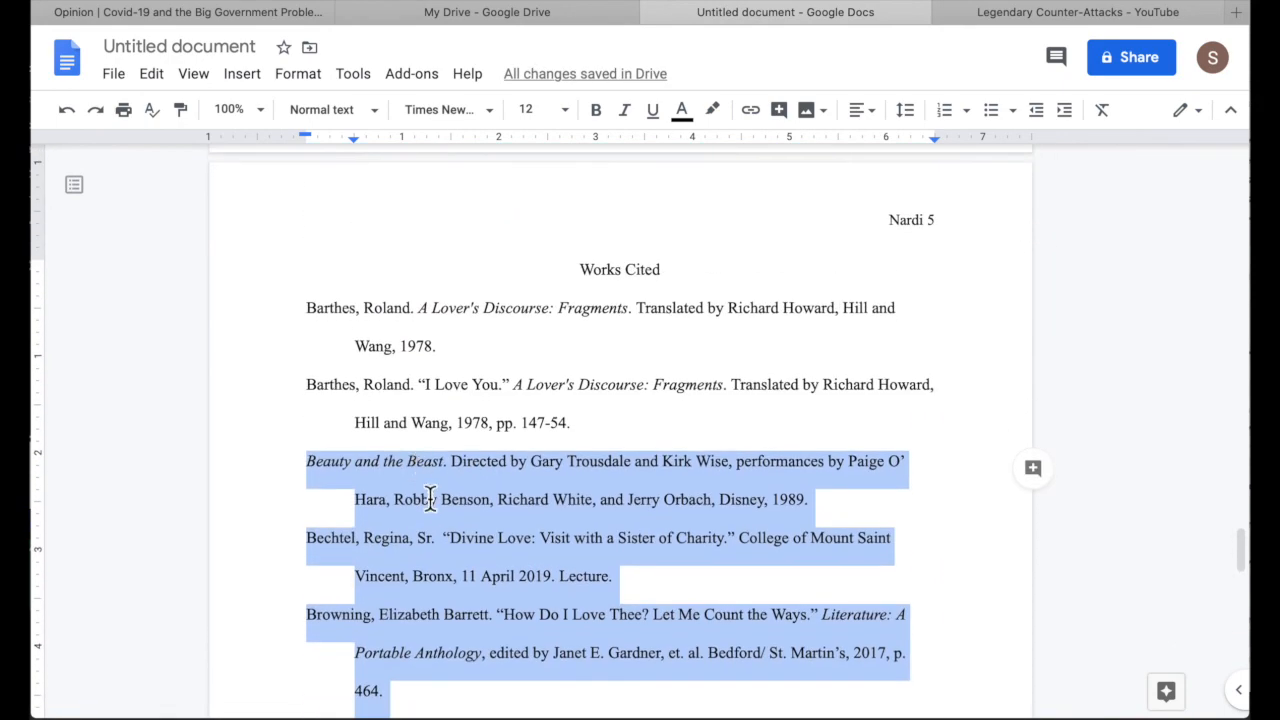
left_click(430, 502)
scroll(430, 502, "down", 7)
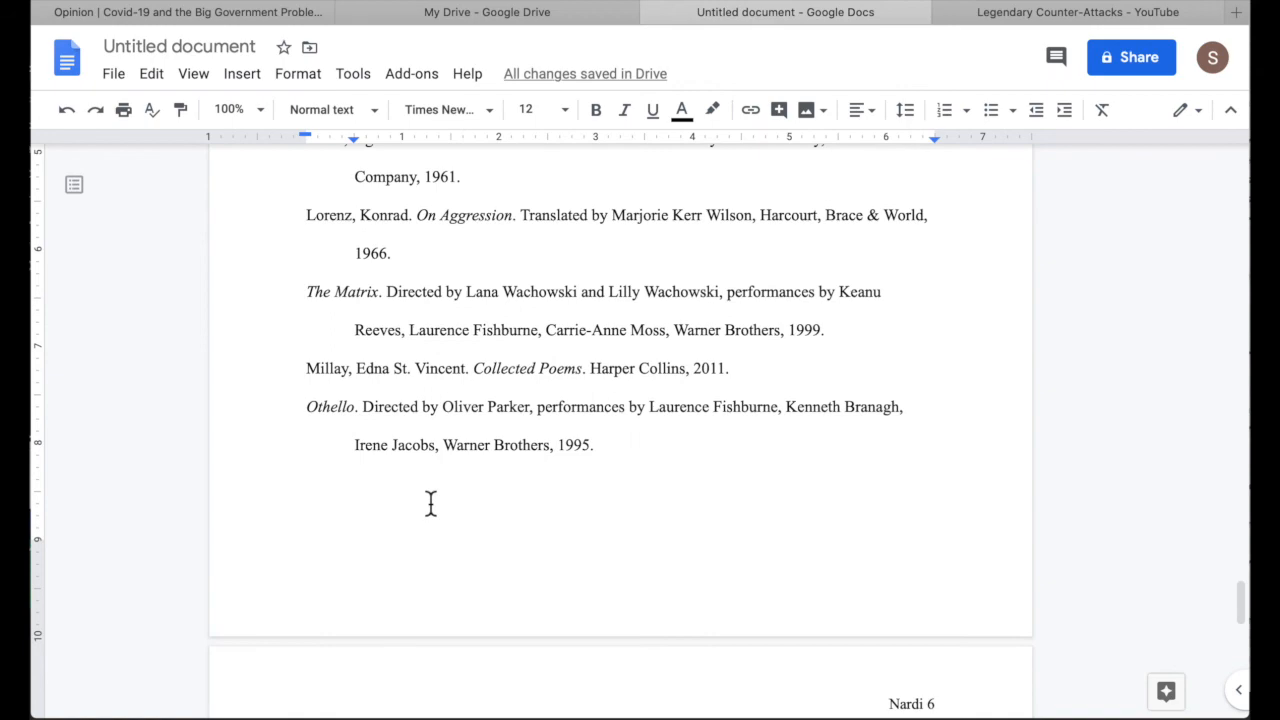
scroll(430, 502, "down", 3)
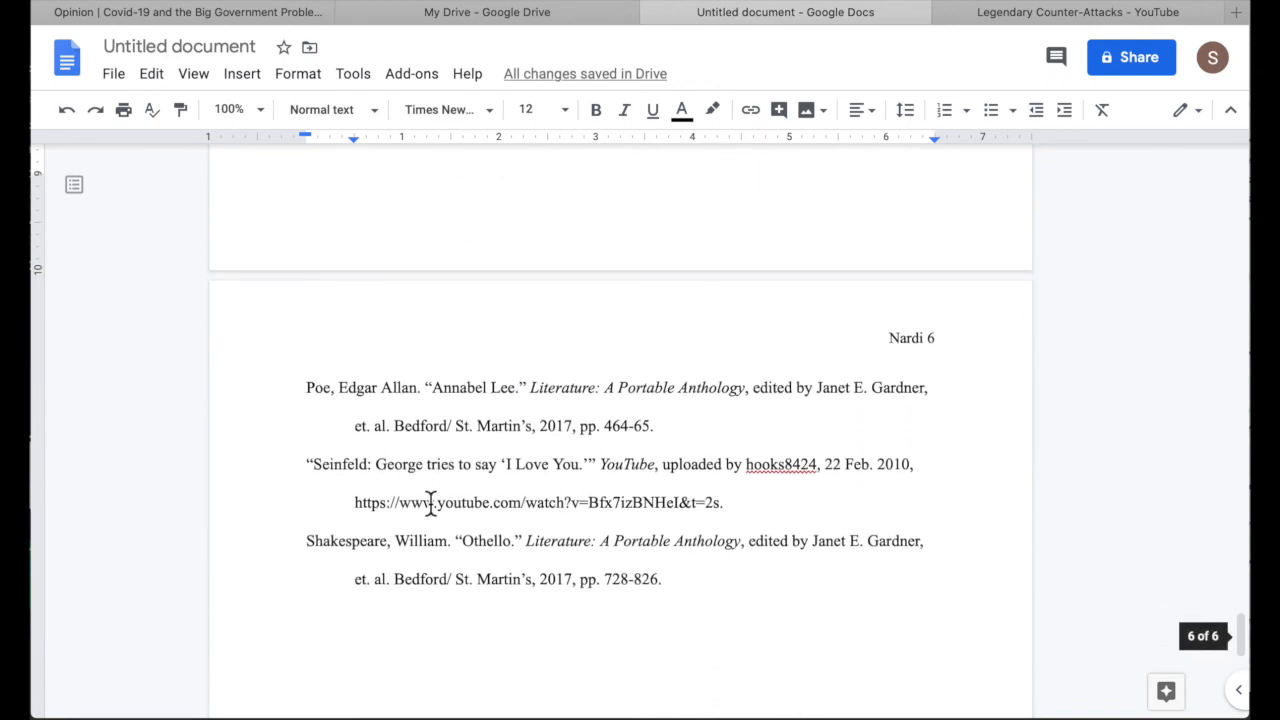
scroll(430, 502, "up", 7)
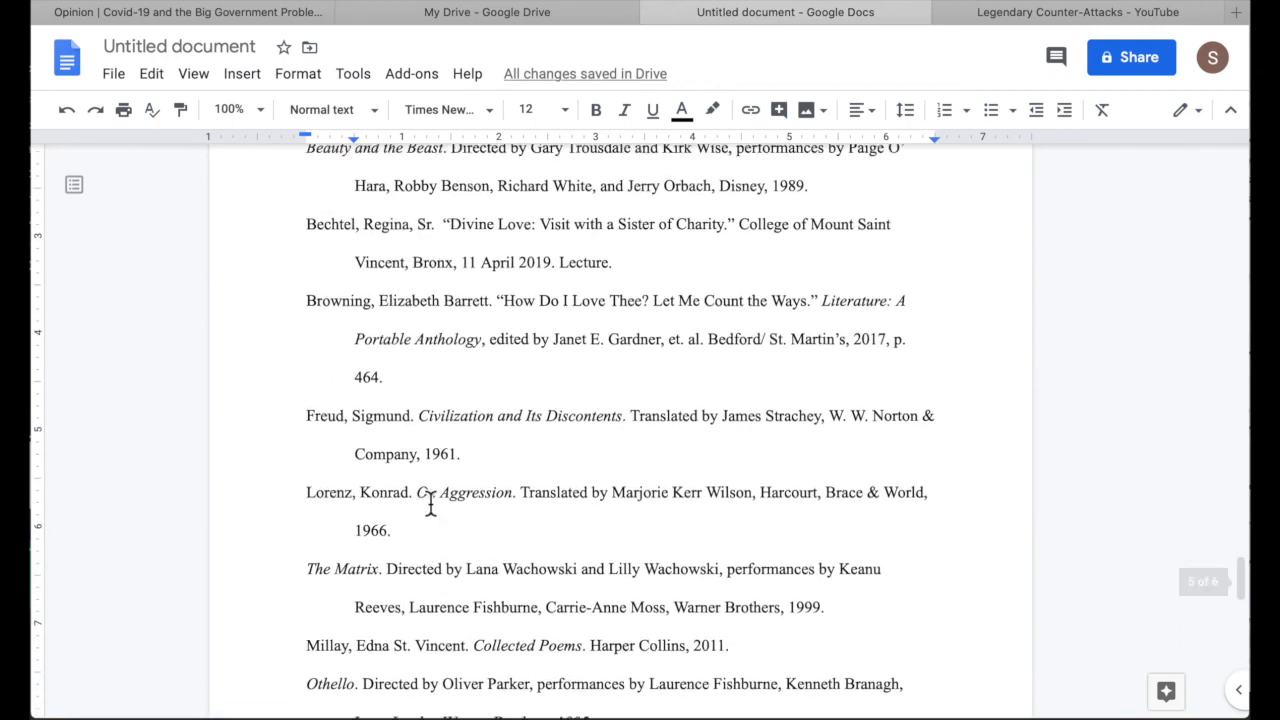